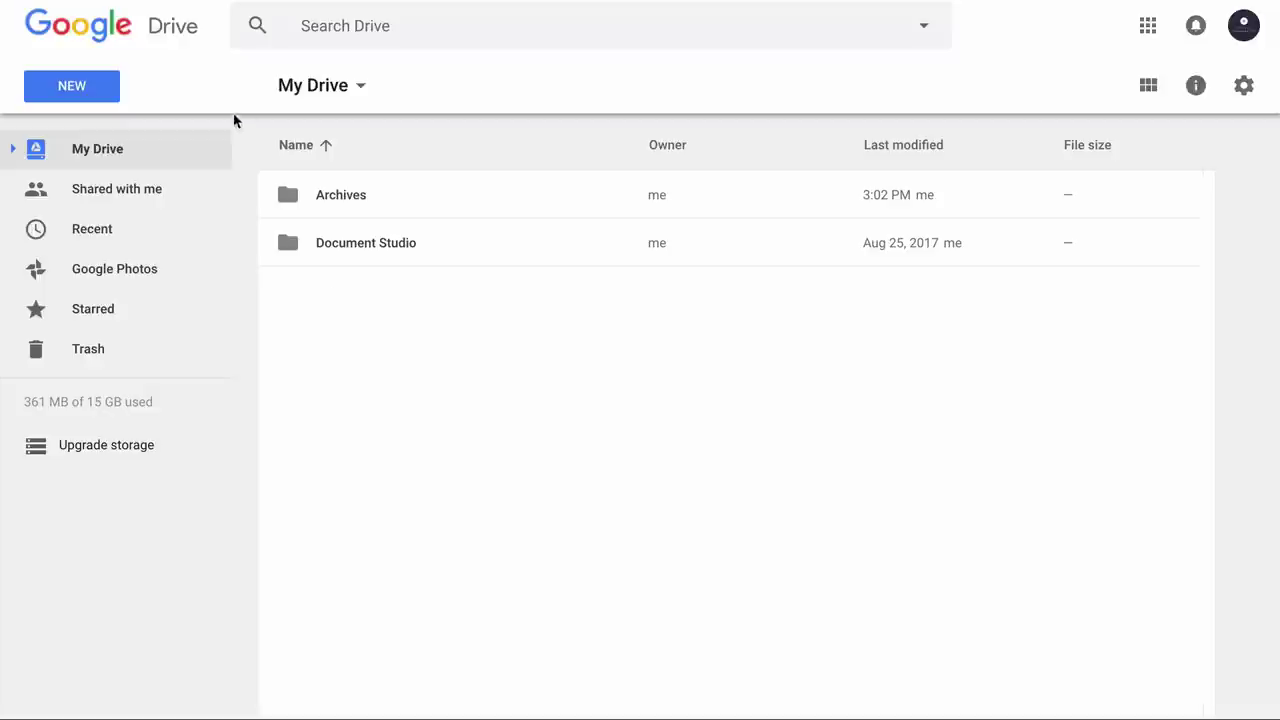
Step: Create a Google Slides presentation from the Consulting proposal template with the mountain cover
{"action": "left_click", "coordinate": [92, 86]}
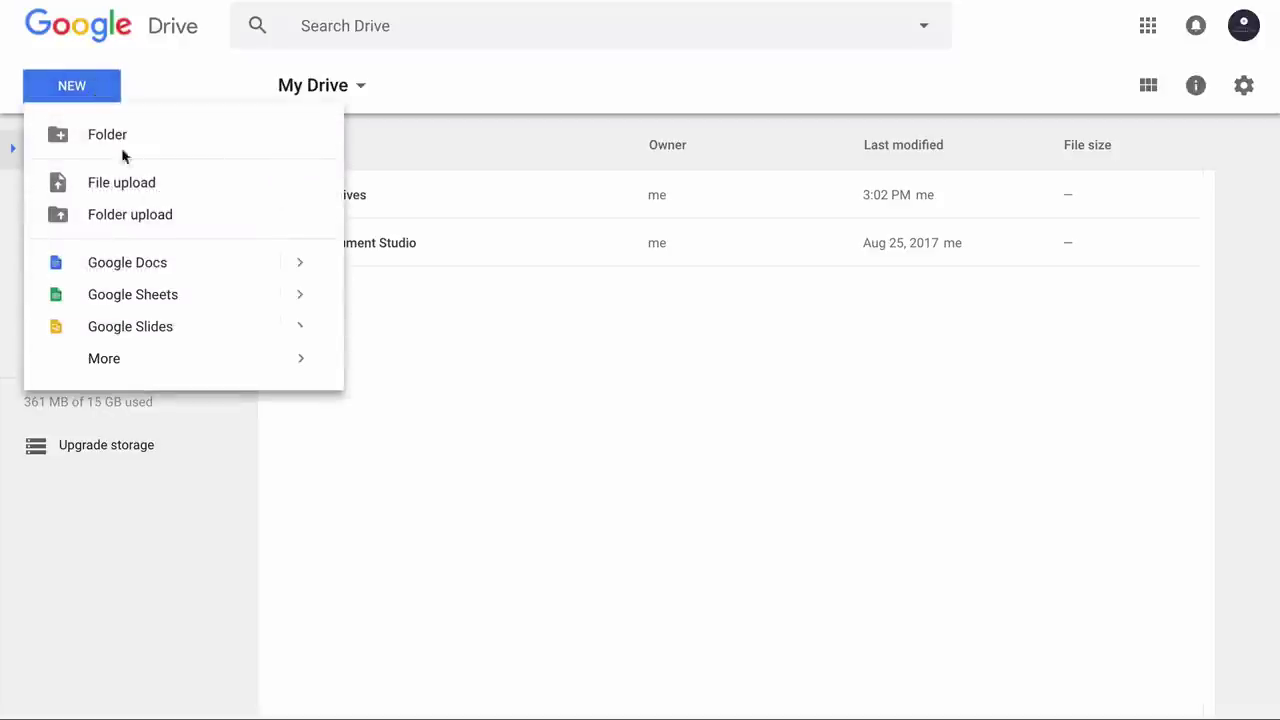
{"action": "mouse_move", "coordinate": [291, 329]}
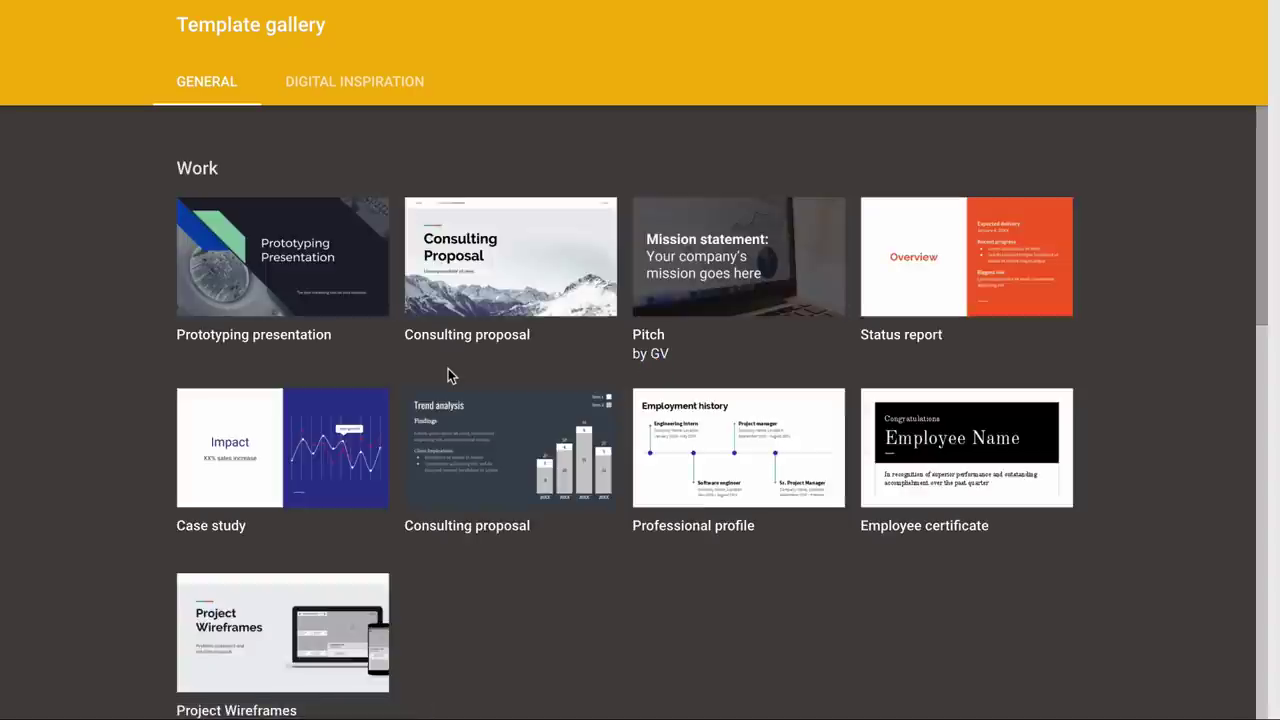
{"action": "left_click", "coordinate": [540, 281]}
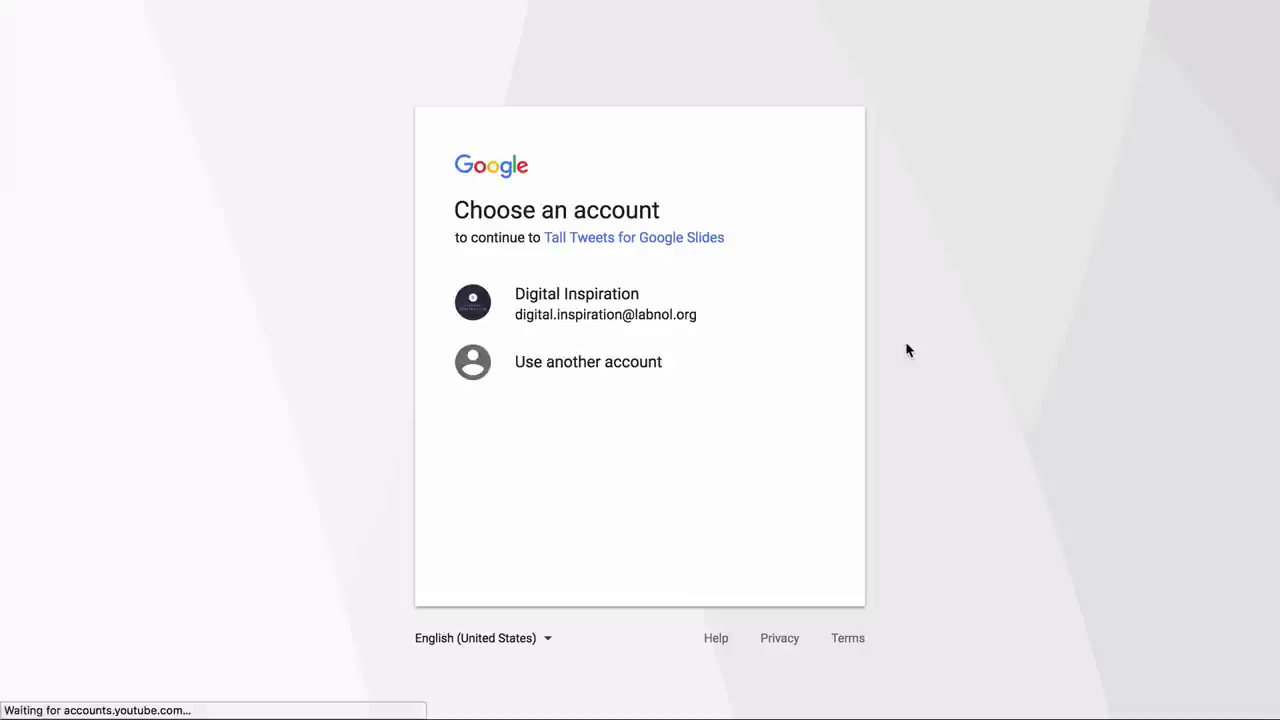
Step: Authorize Tall Tweets with the existing Google account and choose the Consulting proposal presentation as the source
{"action": "left_click", "coordinate": [737, 303]}
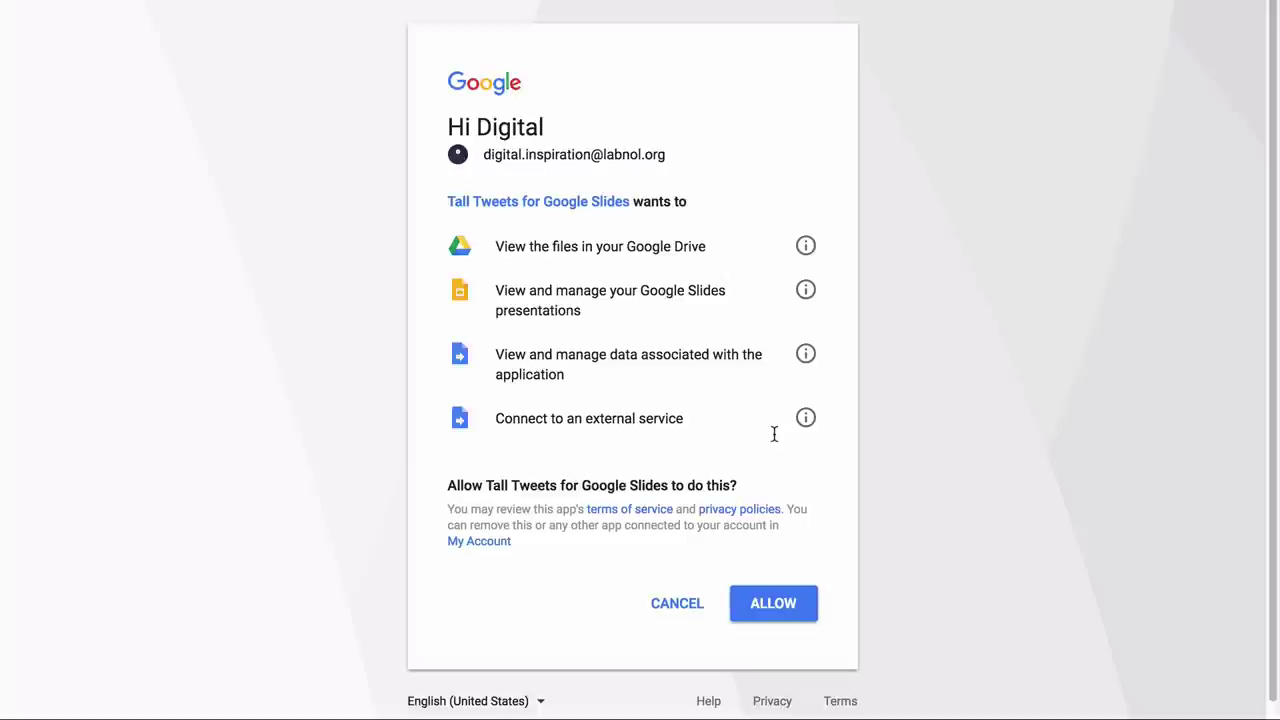
{"action": "left_click", "coordinate": [795, 608]}
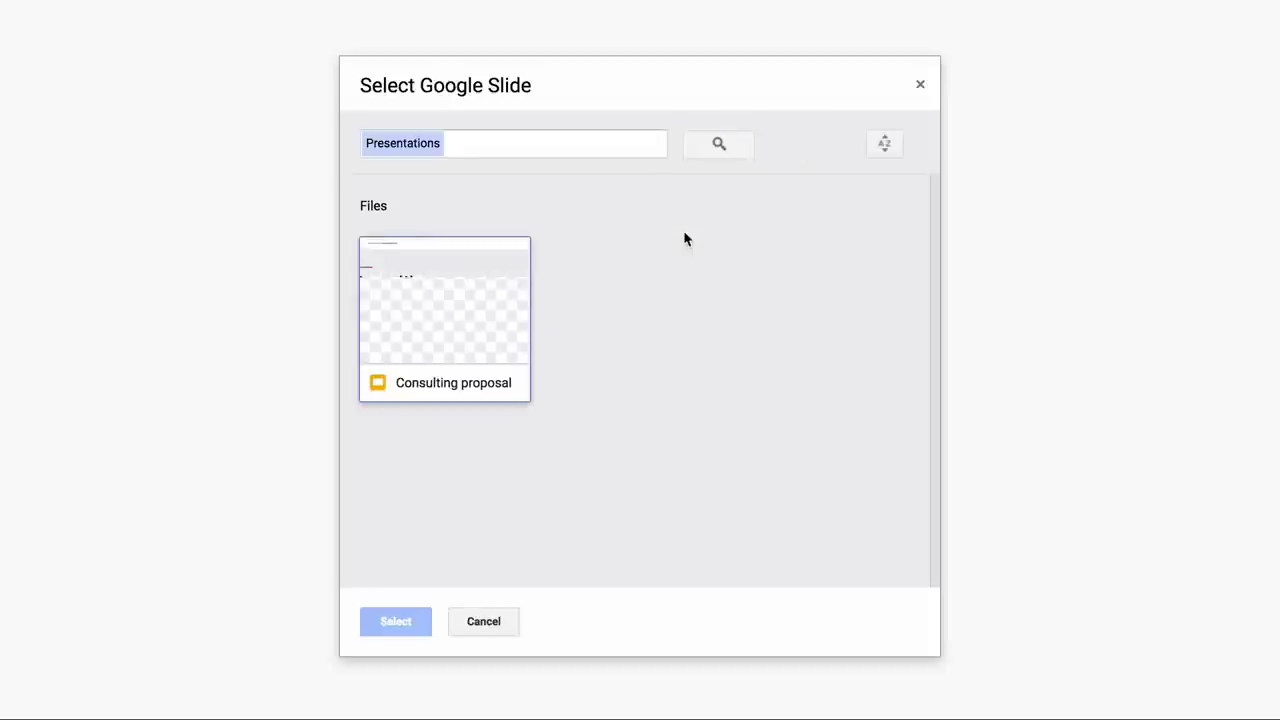
{"action": "left_click", "coordinate": [466, 302]}
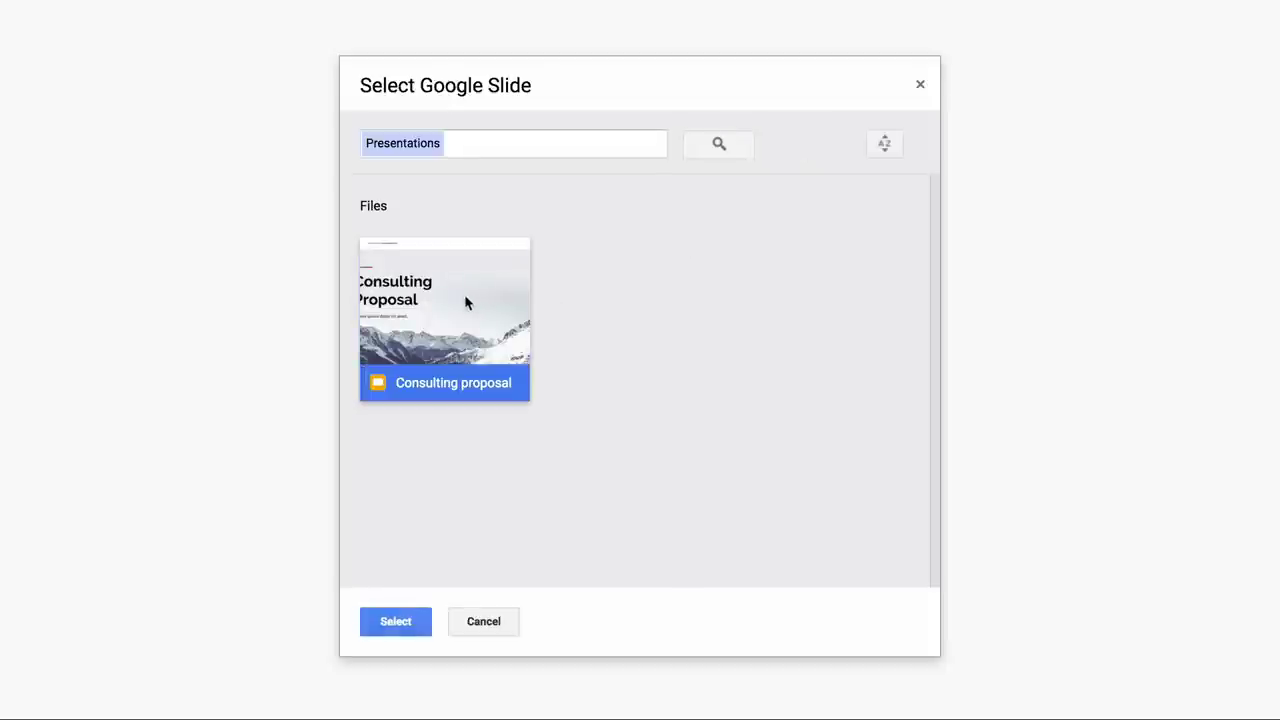
{"action": "left_click", "coordinate": [396, 622]}
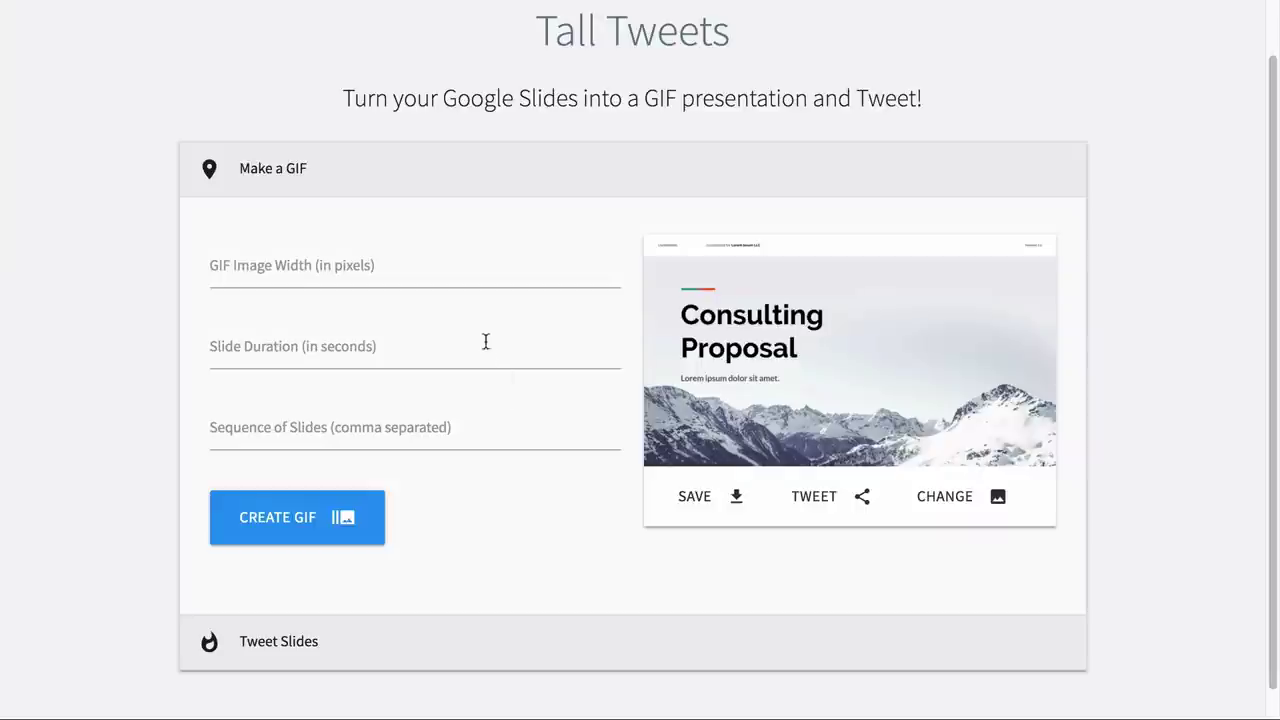
Step: Set the GIF image width to 1200 pixels and the slide duration to 1.25 seconds
{"action": "left_click", "coordinate": [477, 273]}
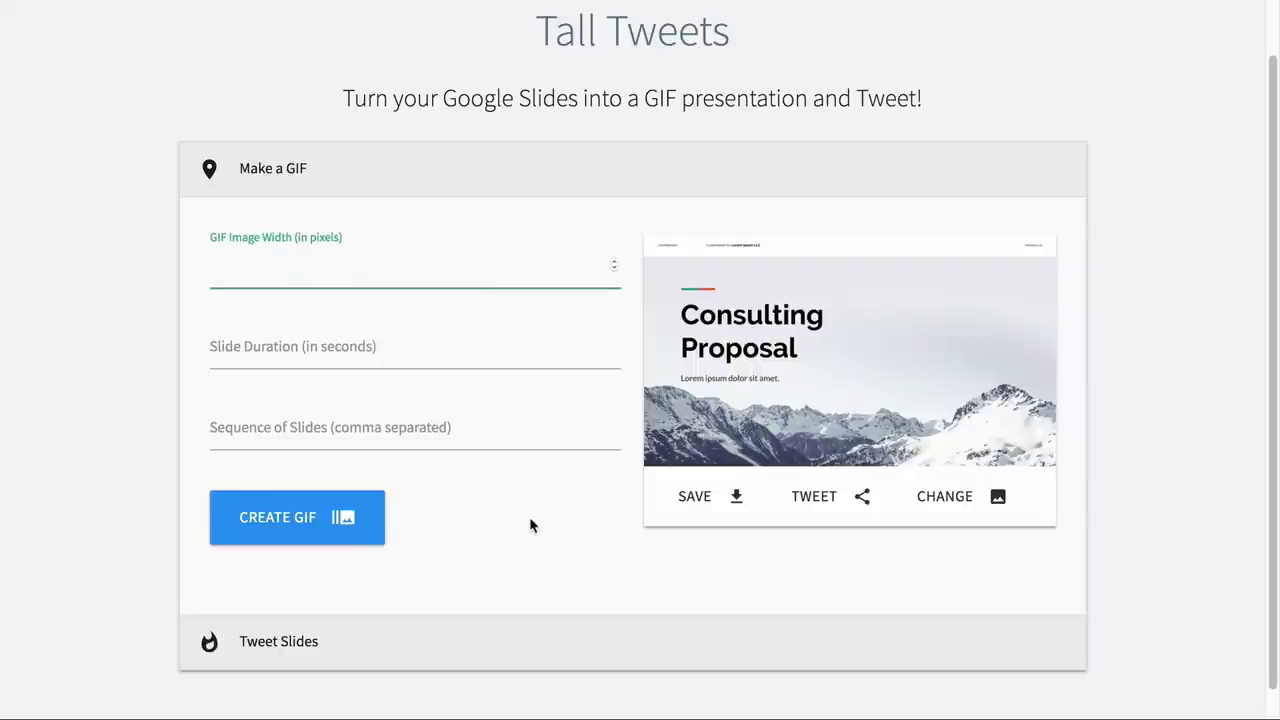
{"action": "type", "text": "1200"}
{"action": "left_click", "coordinate": [443, 357]}
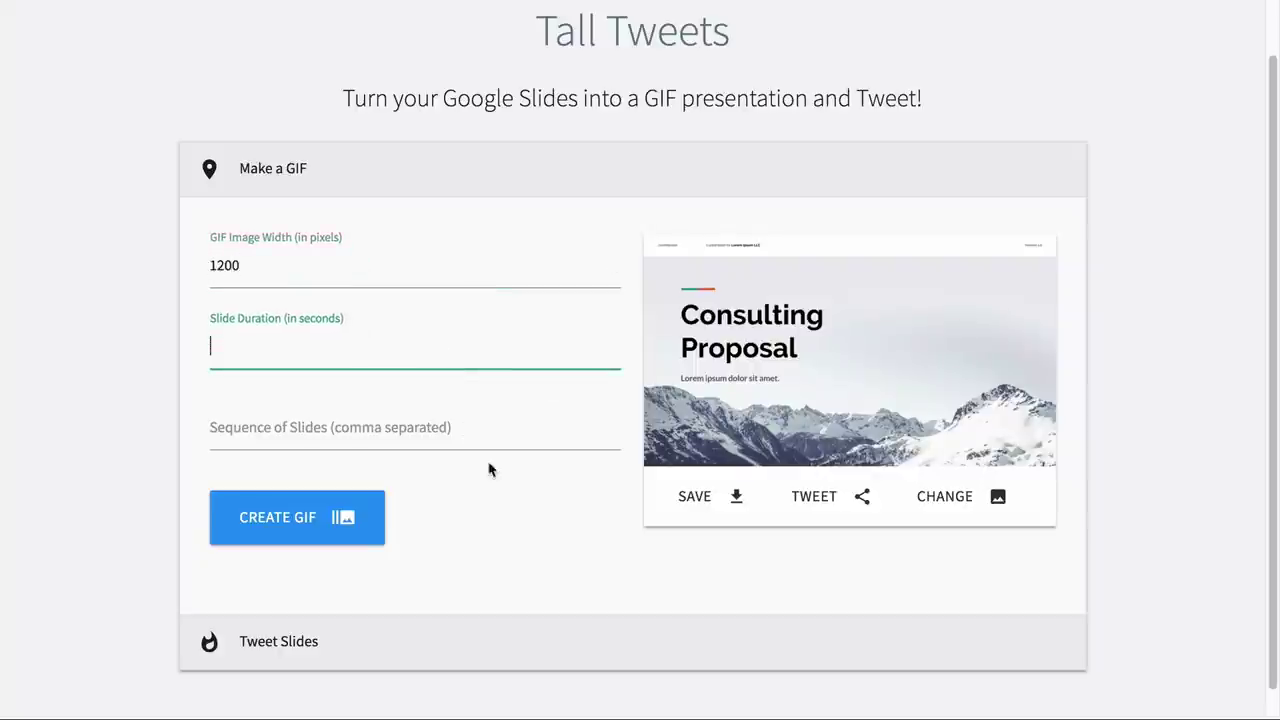
{"action": "type", "text": "1.25"}
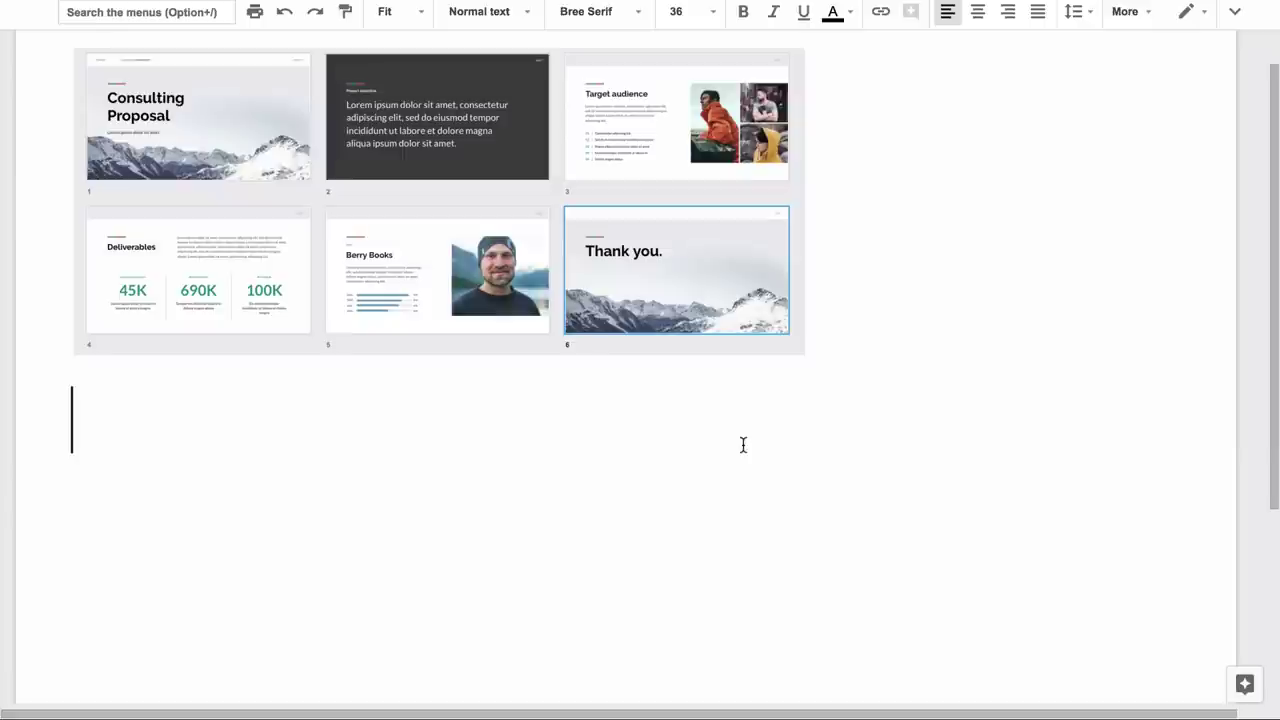
Step: In the Google Docs document, write "1,2,3,4,5,6 - will display all slides in the GIF" below the slide overview image
{"action": "type", "text": "1,2,3,"}
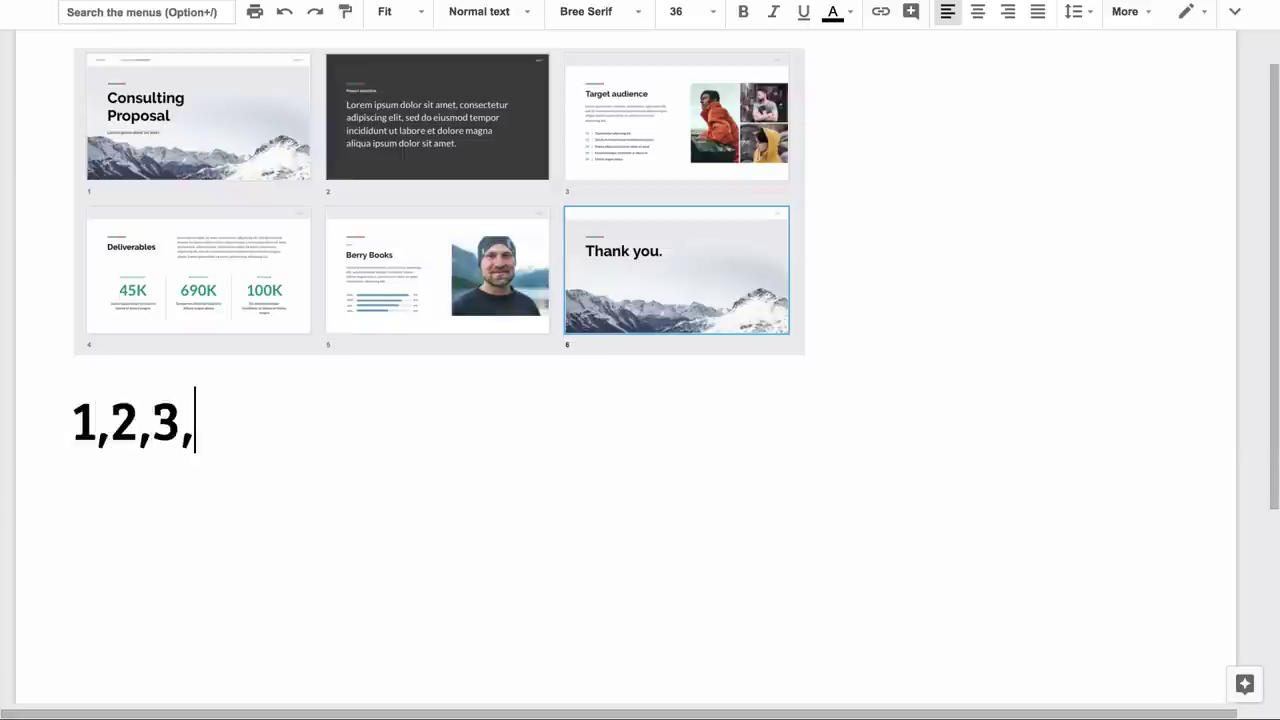
{"action": "type", "text": "4,5,6 "}
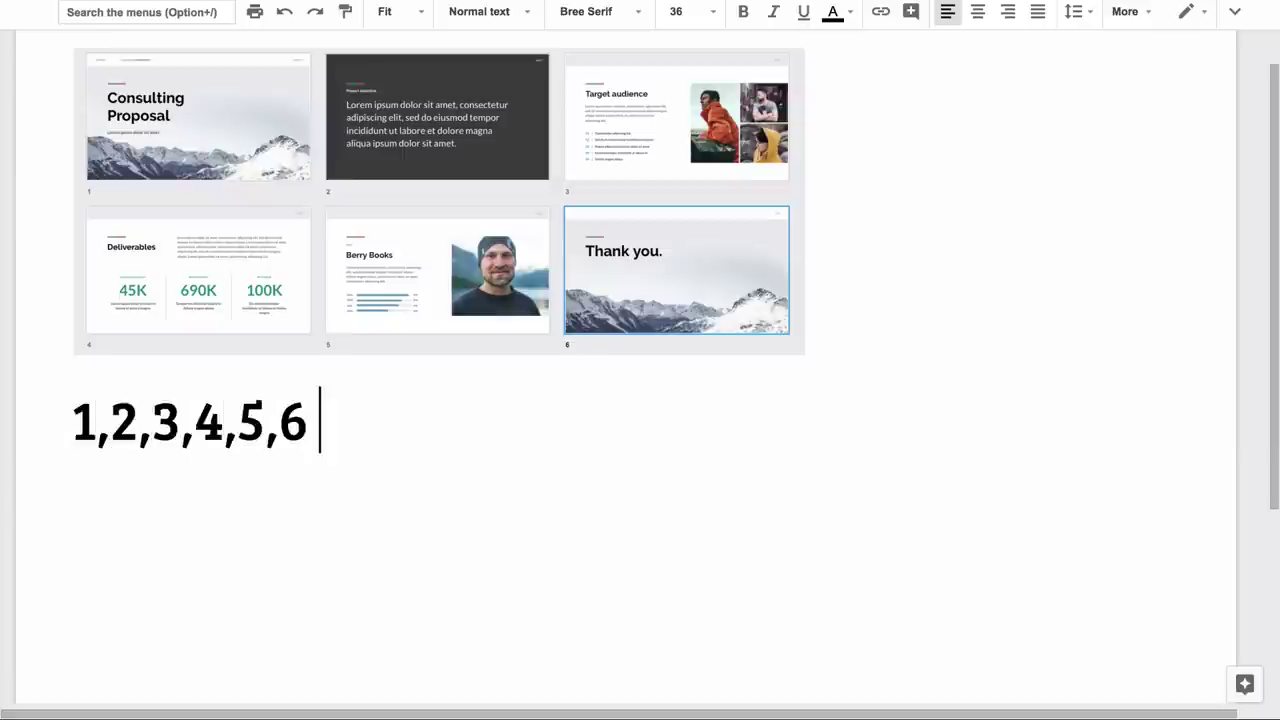
{"action": "type", "text": "- will display all s"}
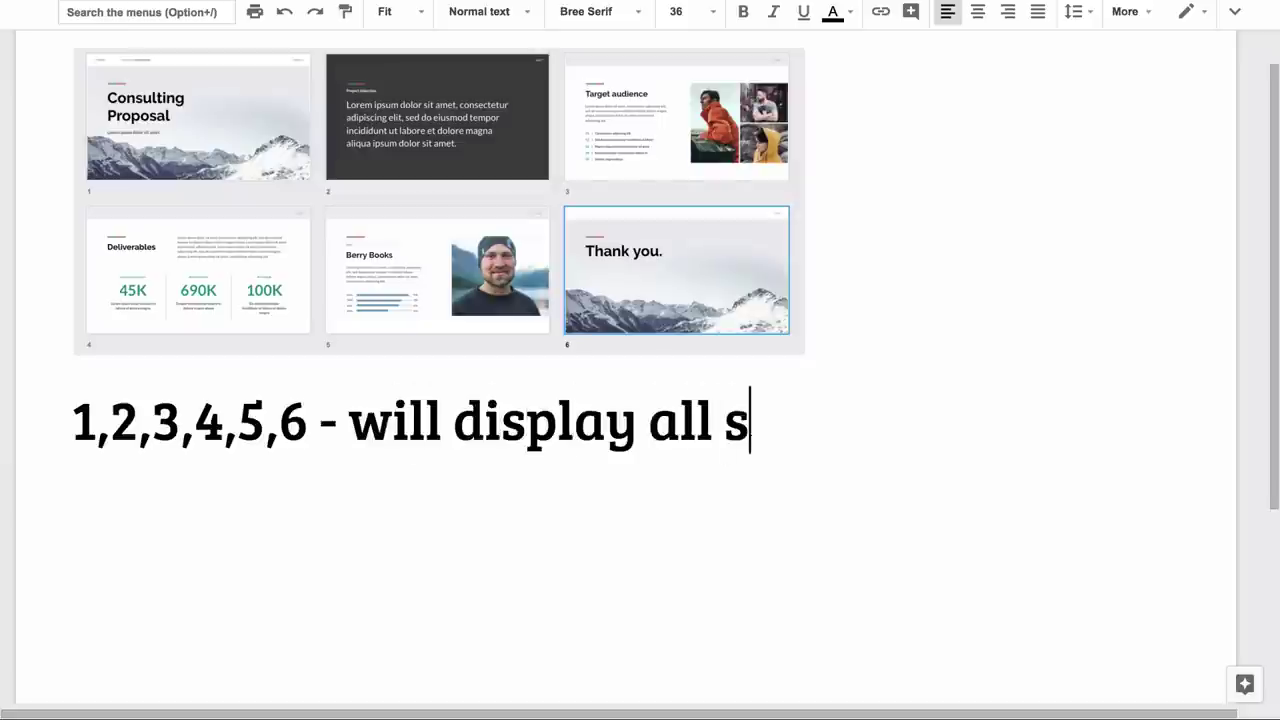
{"action": "type", "text": "lides in the GIF"}
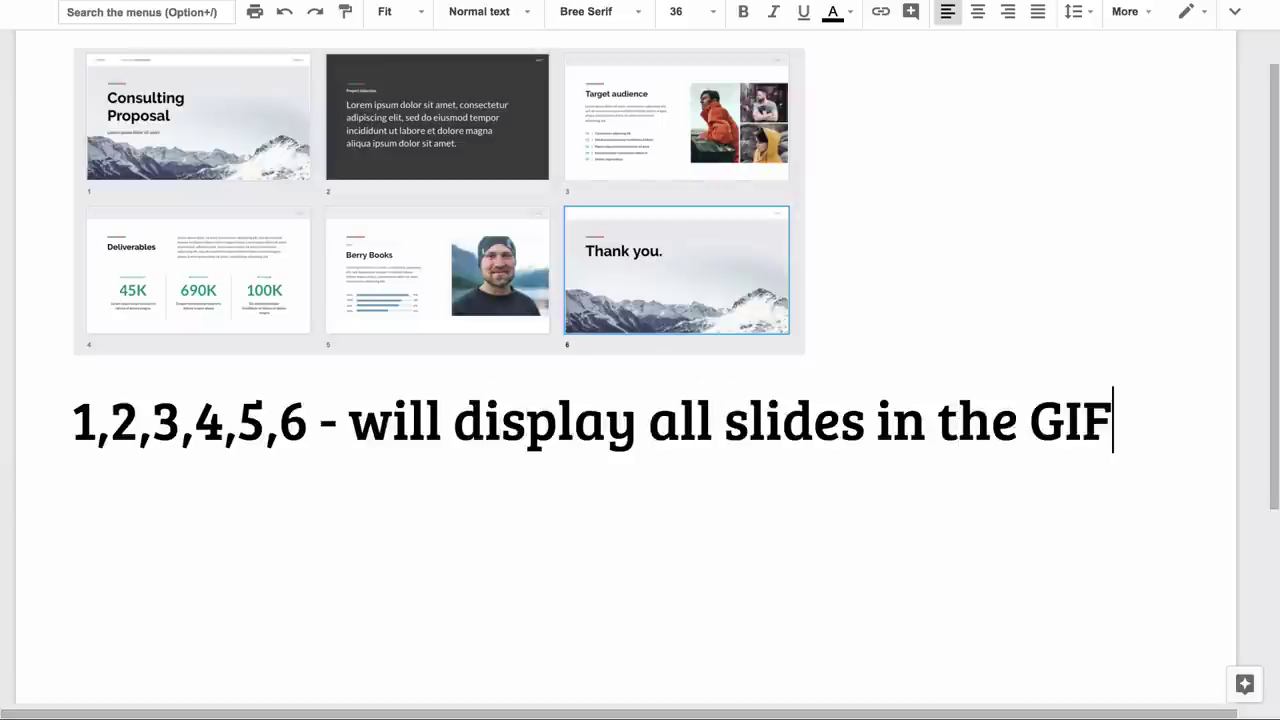
Step: Add a second line reading "1,2,3,6 - will skip slide #4 and #5"
{"action": "key", "text": "Return"}
{"action": "type", "text": "1,2"}
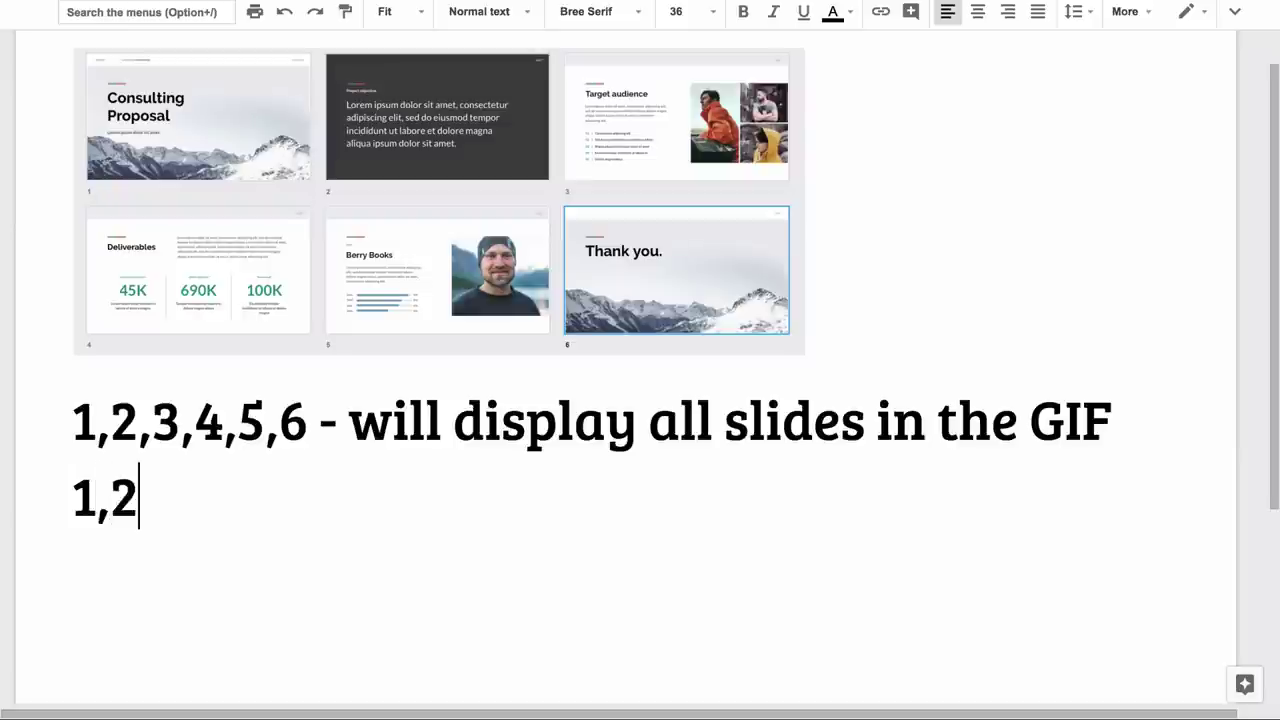
{"action": "type", "text": ",3,6"}
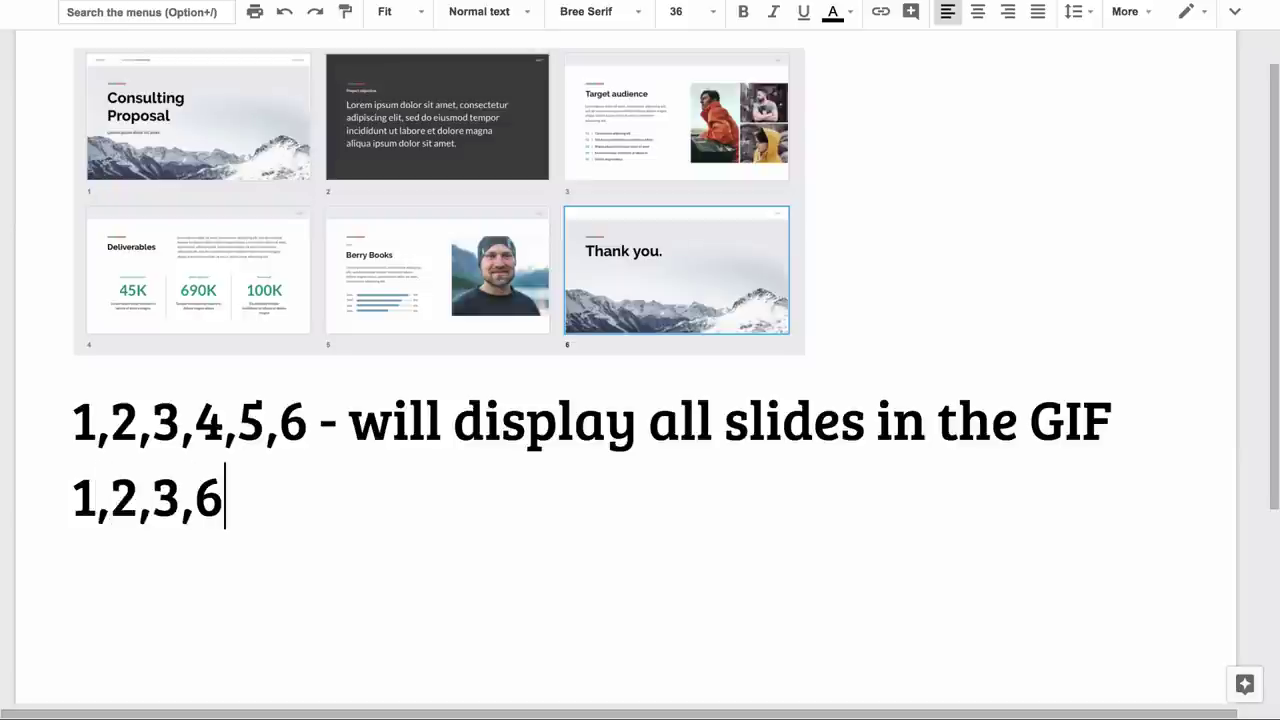
{"action": "type", "text": " - will skip slid"}
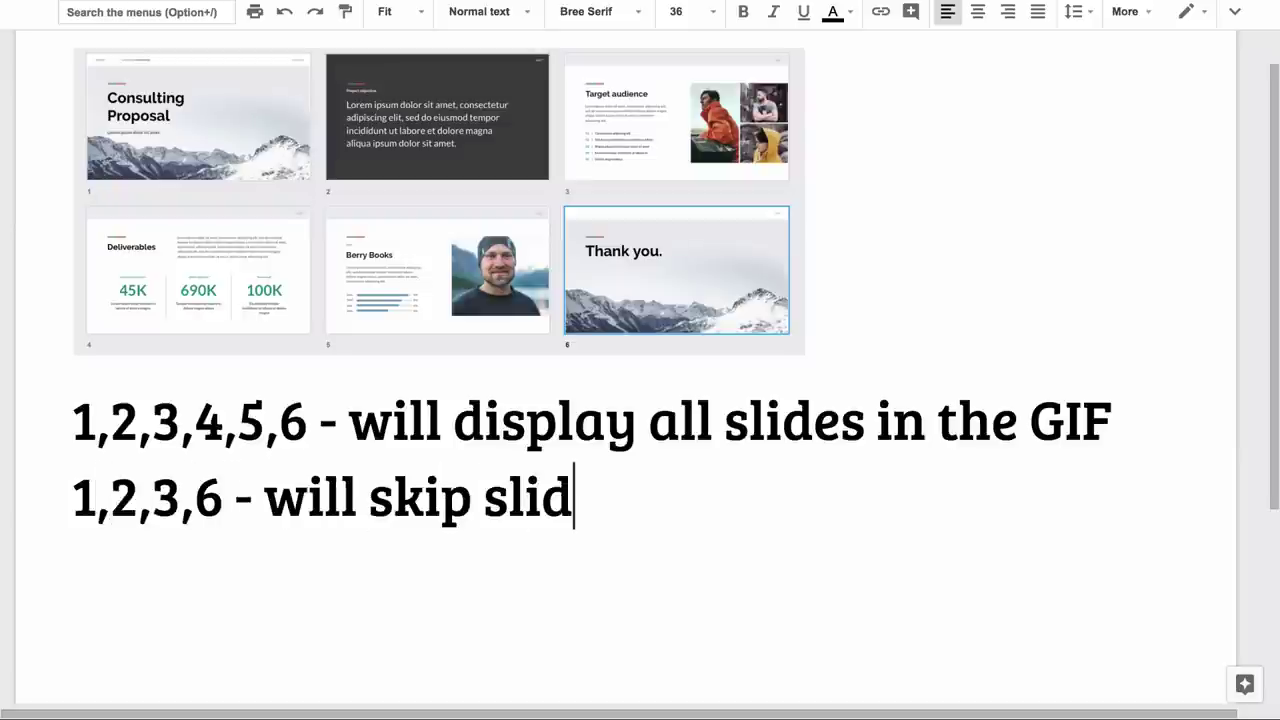
{"action": "type", "text": "e #4 and #5"}
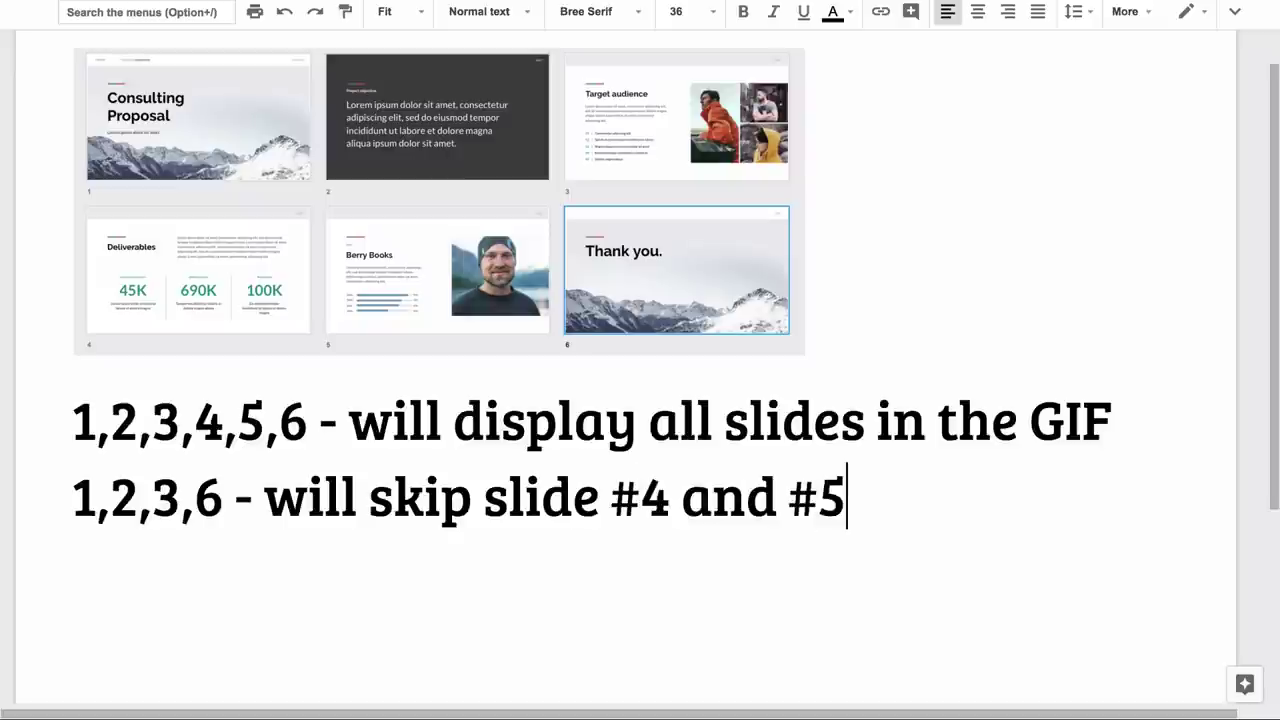
Step: Add a third line reading "6,5,4,3 - will reverse the order of slides"
{"action": "key", "text": "Return"}
{"action": "type", "text": "6,5,4"}
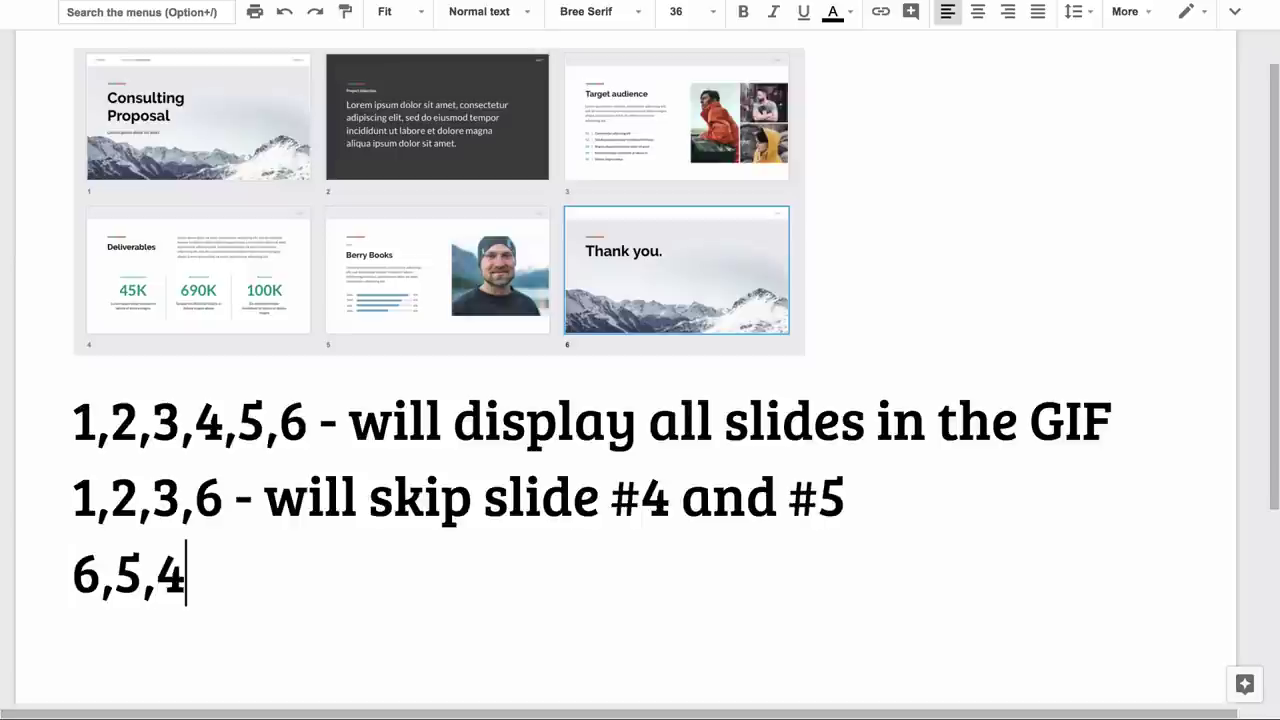
{"action": "type", "text": ",3"}
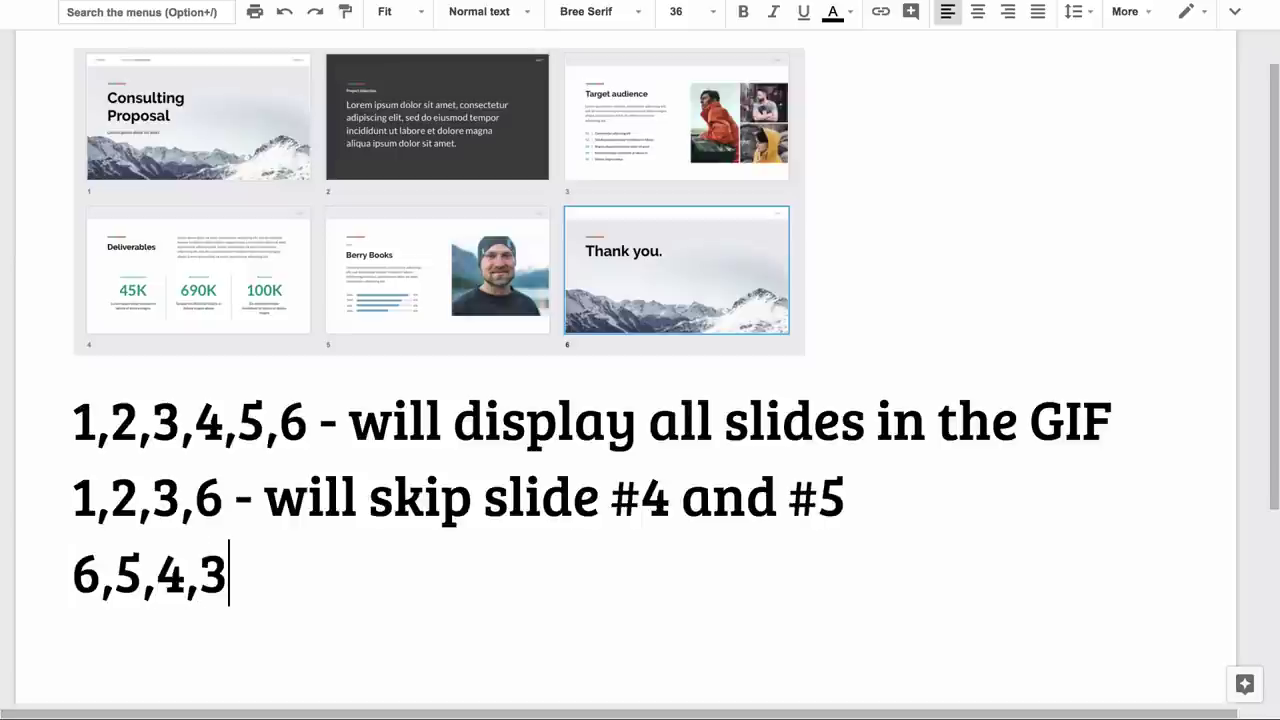
{"action": "type", "text": " - will reverse the order of slidde"}
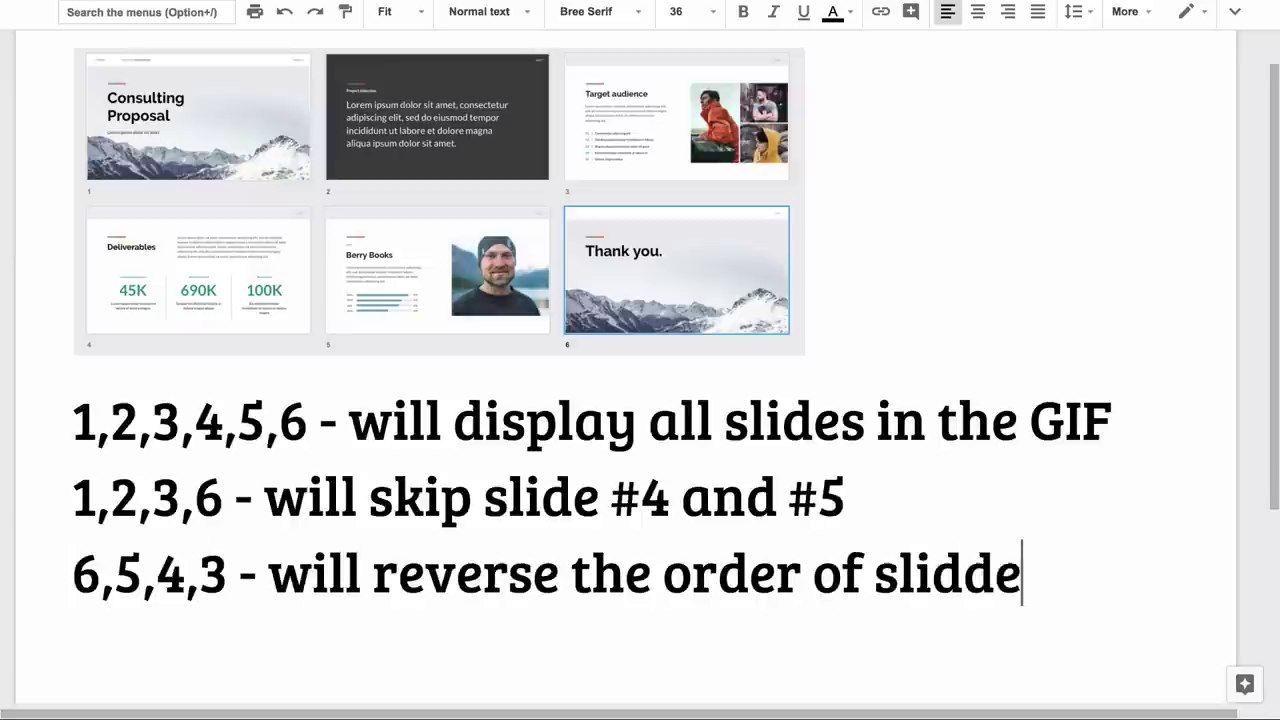
{"action": "key", "text": "BackSpace"}
{"action": "key", "text": "BackSpace"}
{"action": "type", "text": "es"}
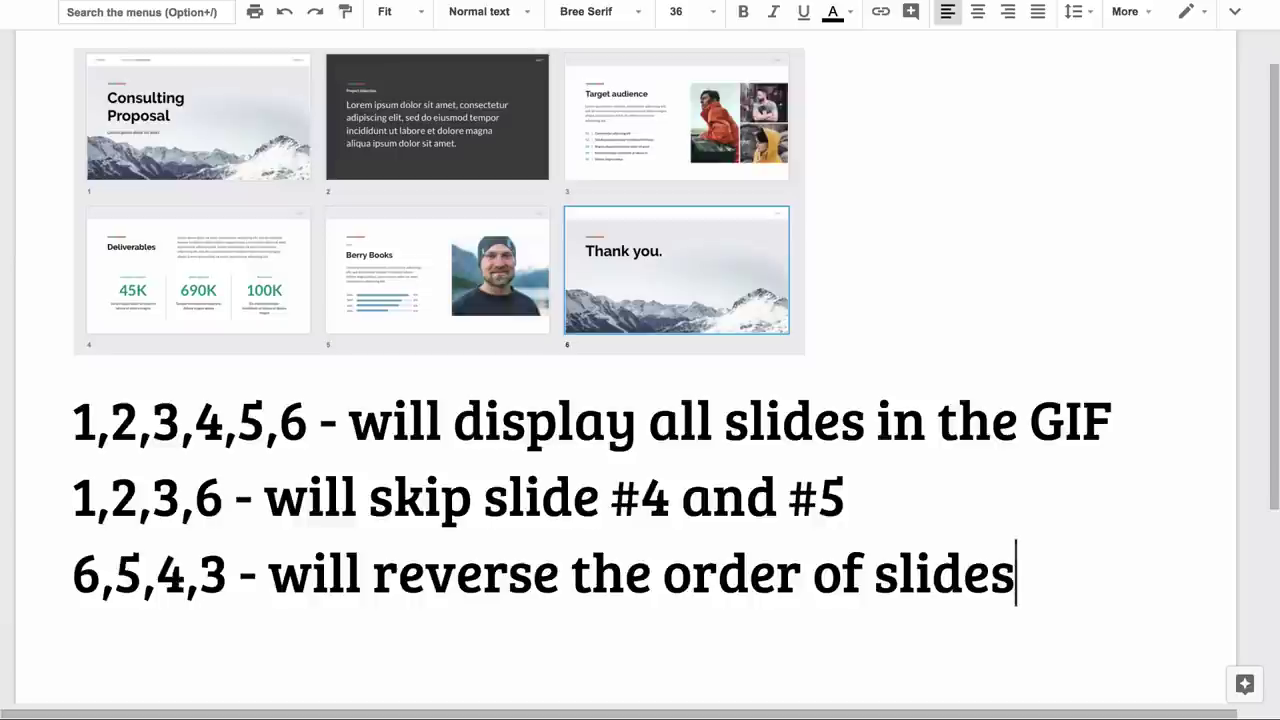
Step: Add a fourth line reading "1,2,2,2,3,3,3,4,5 - will extend slide's duration"
{"action": "key", "text": "Return"}
{"action": "type", "text": "1,2"}
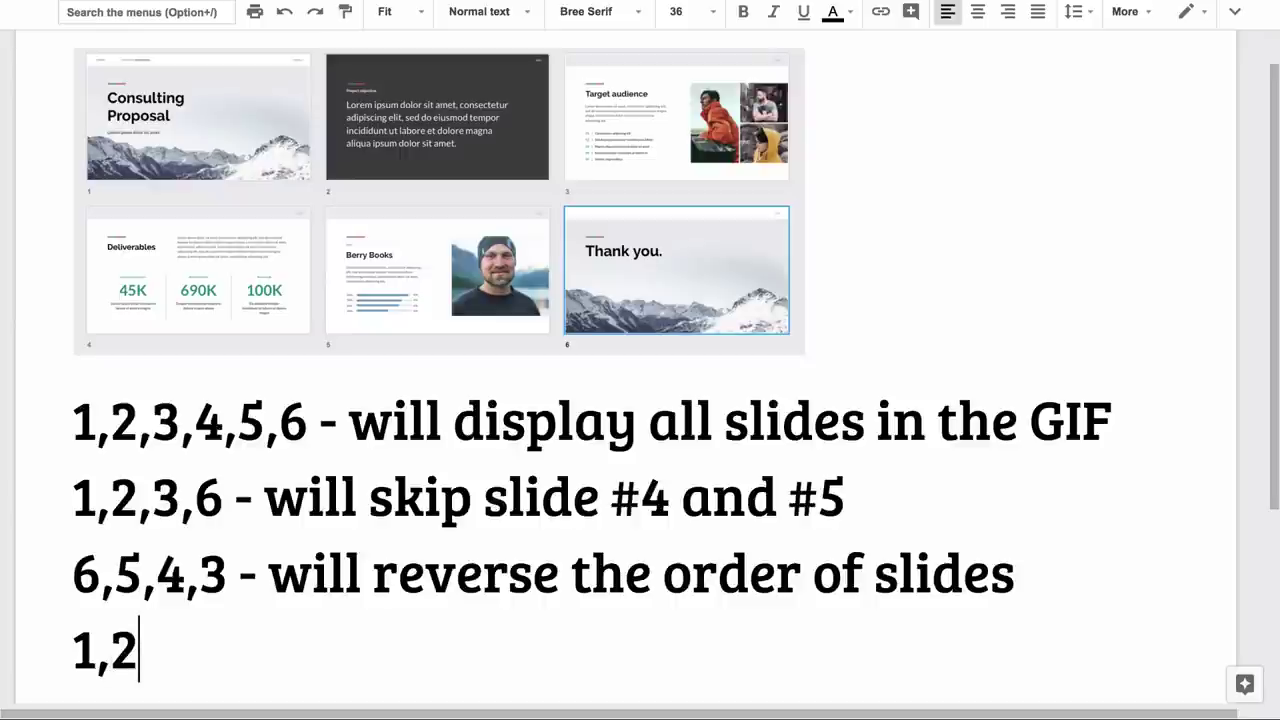
{"action": "type", "text": ",2,2"}
{"action": "type", "text": ",3"}
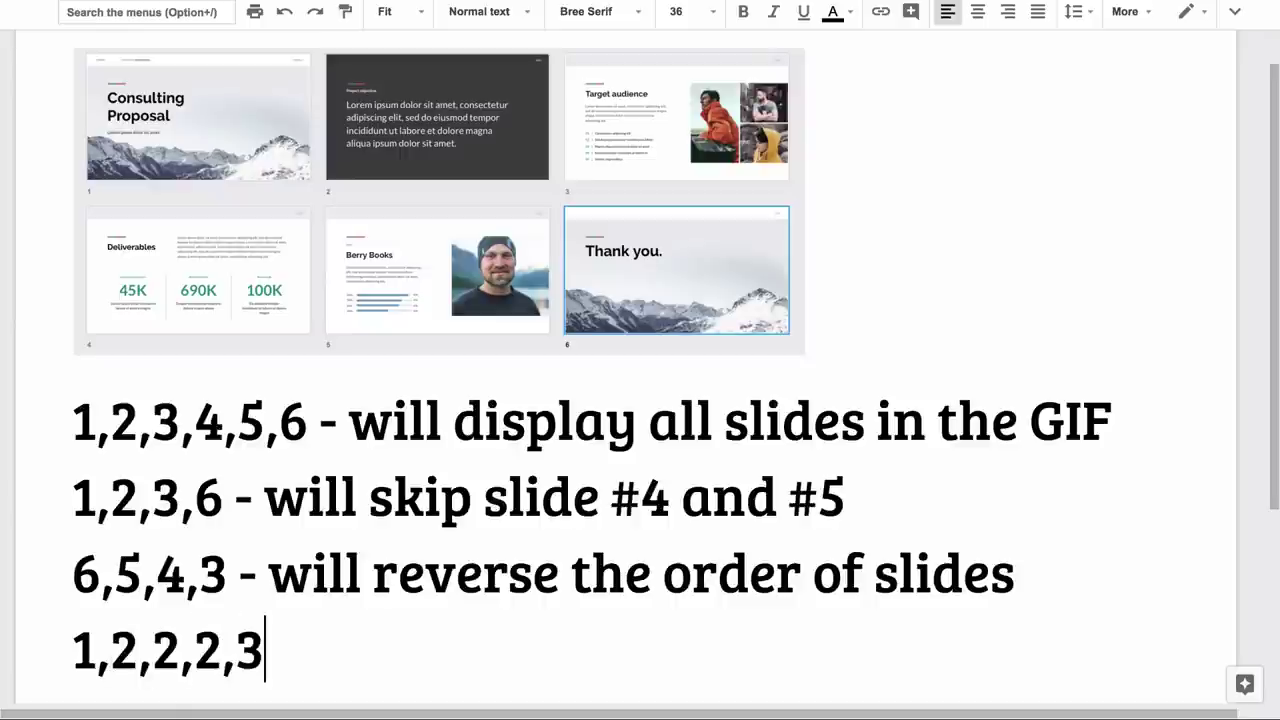
{"action": "type", "text": ",3,3,"}
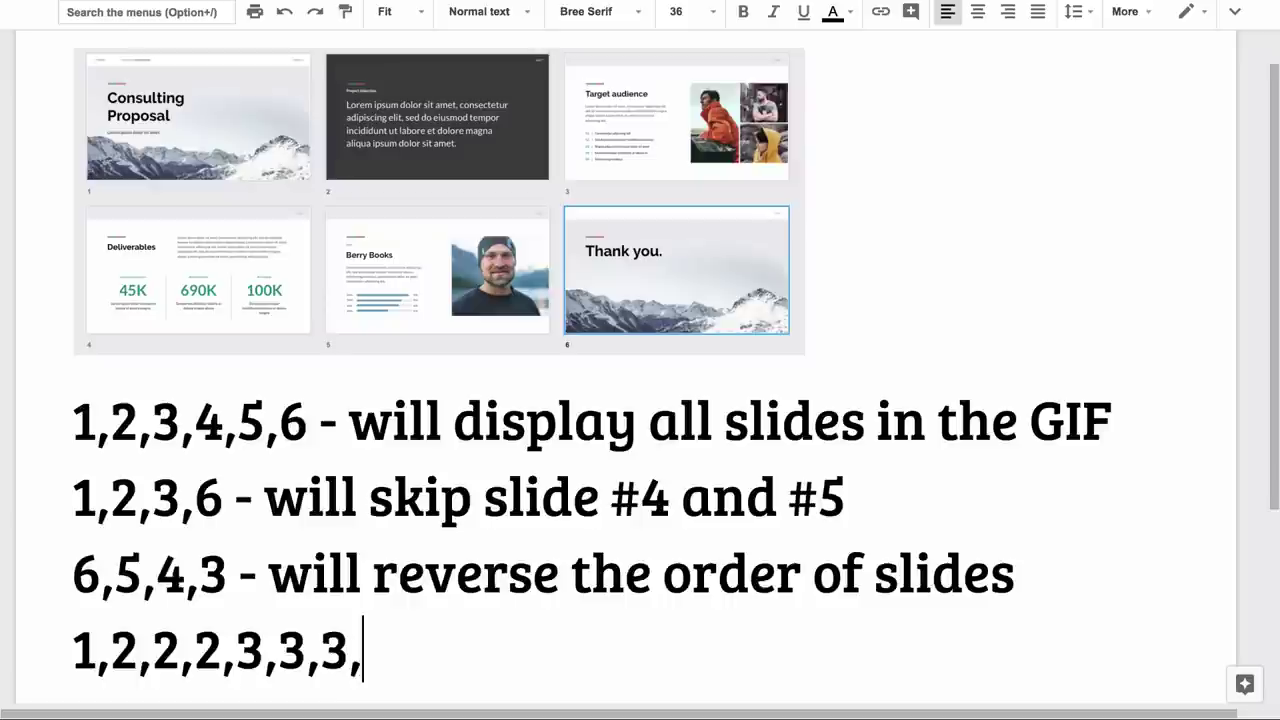
{"action": "type", "text": "4,5"}
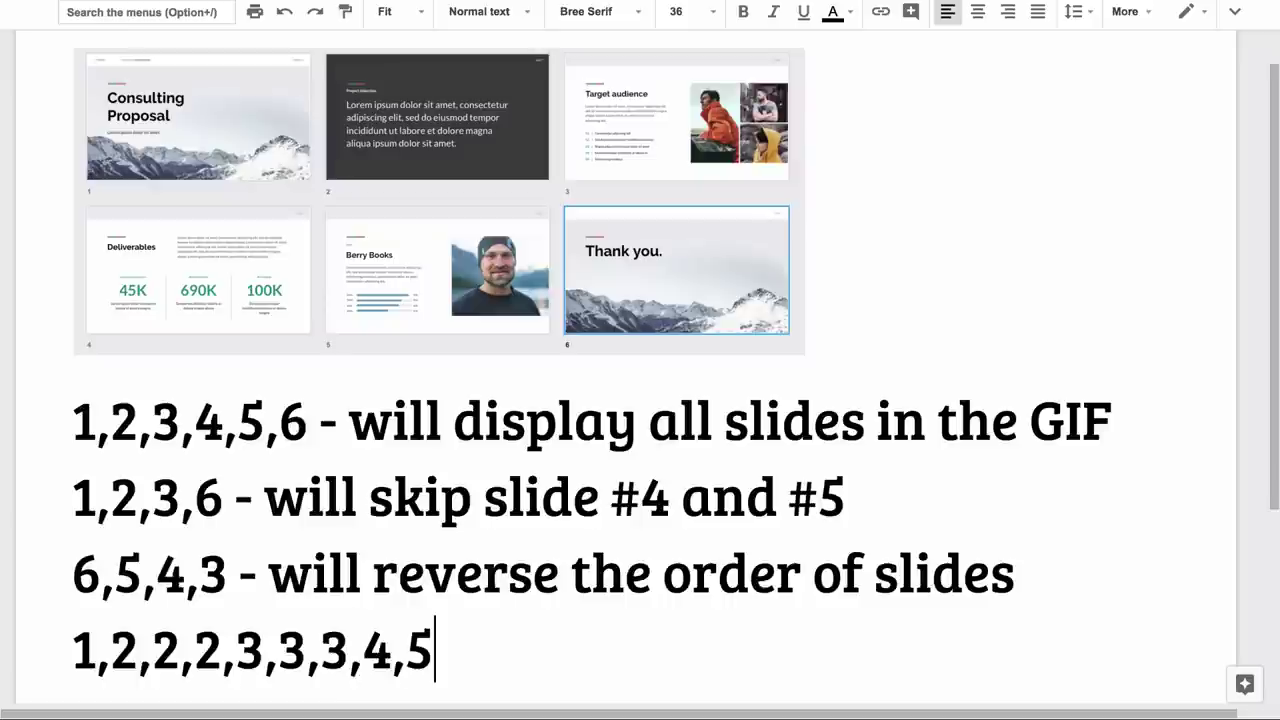
{"action": "type", "text": " - will extend slide's du"}
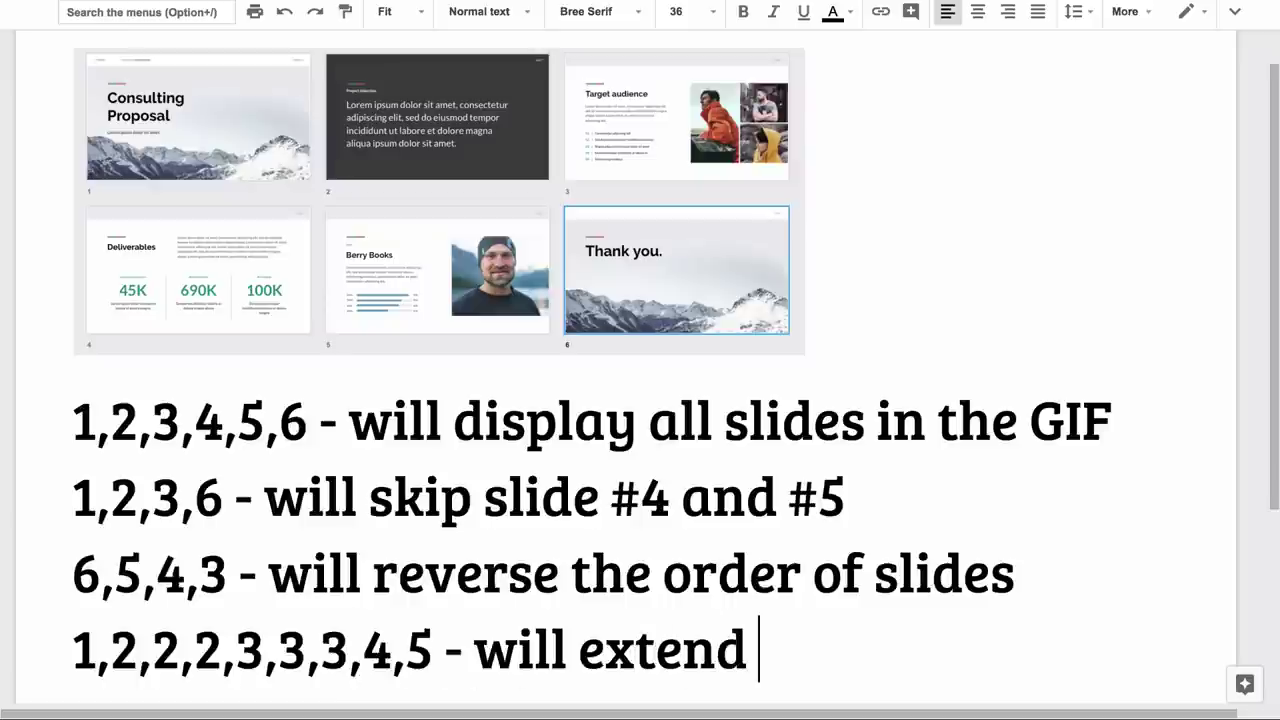
{"action": "type", "text": "ration"}
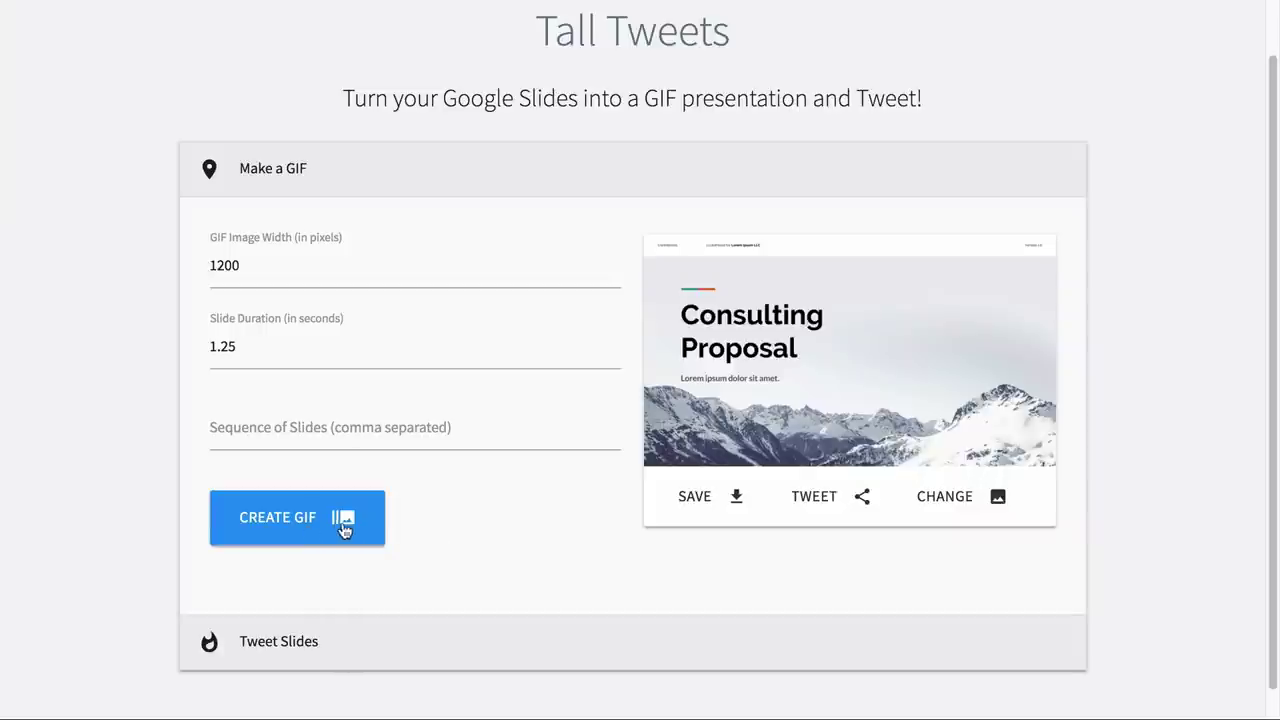
Step: Back in Tall Tweets, create the GIF from the slides and view its preview enlarged, then close the enlarged view
{"action": "left_click", "coordinate": [311, 524]}
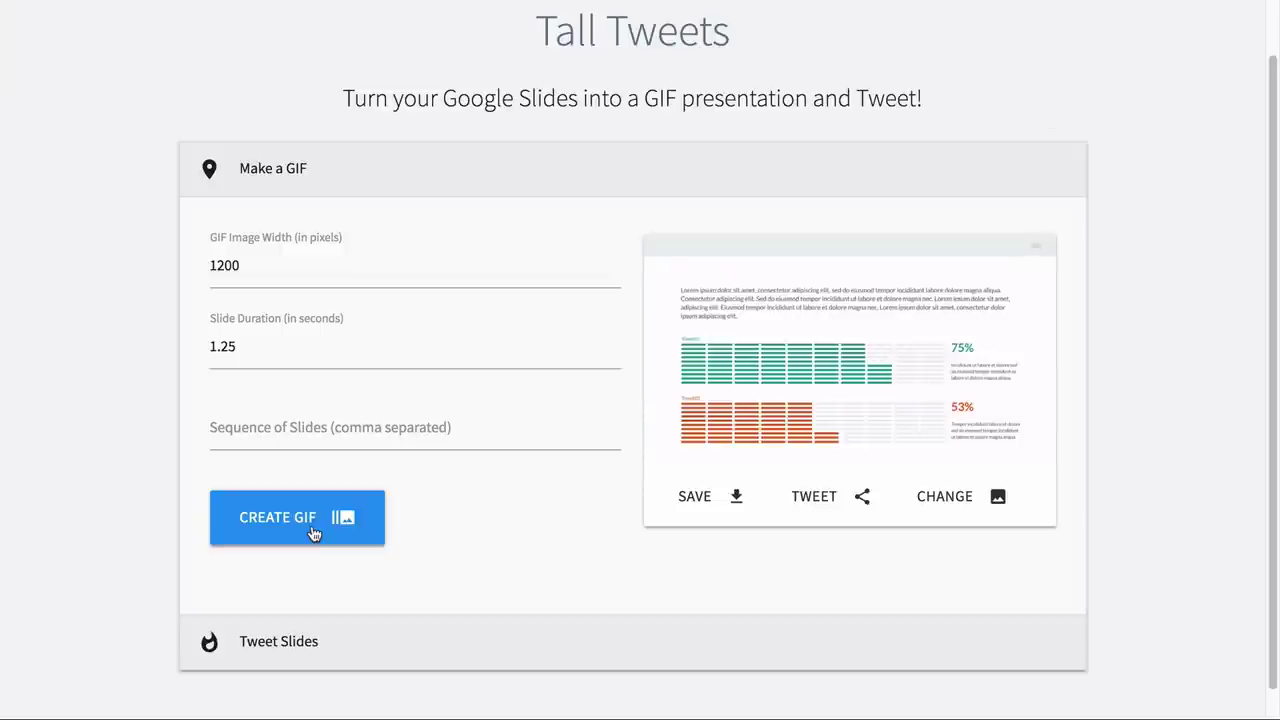
{"action": "left_click", "coordinate": [918, 370]}
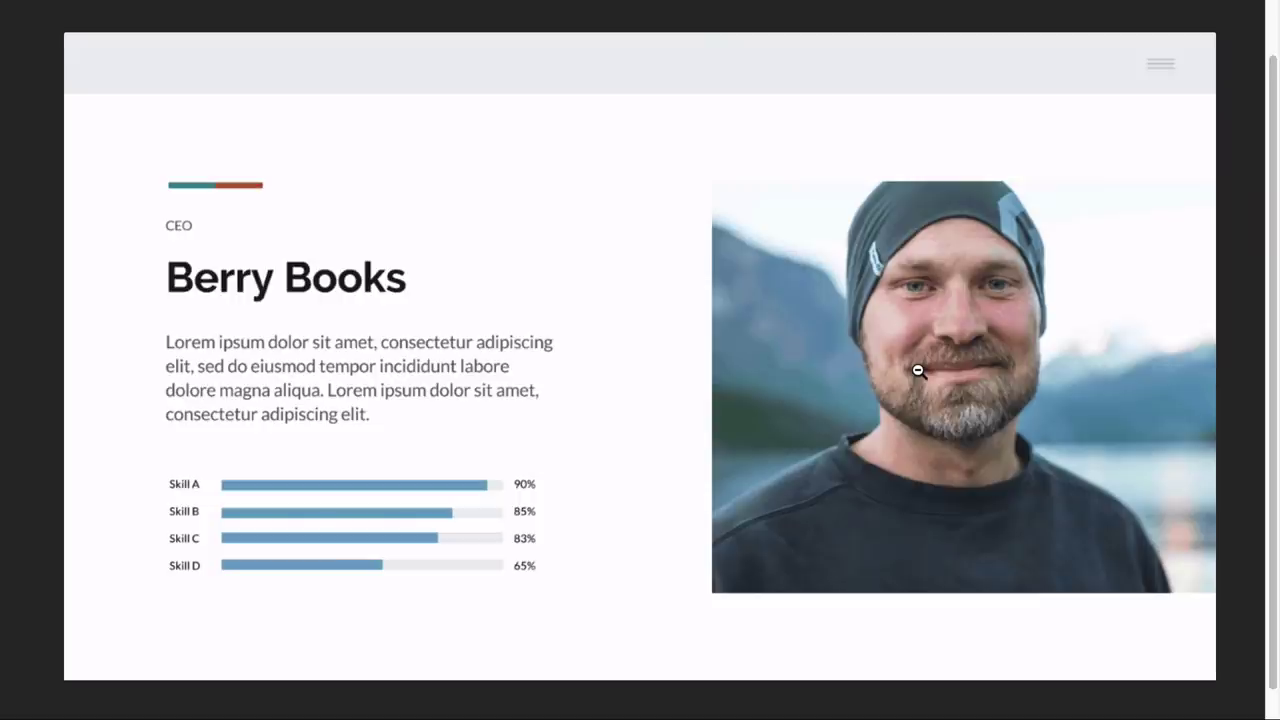
{"action": "left_click", "coordinate": [918, 370]}
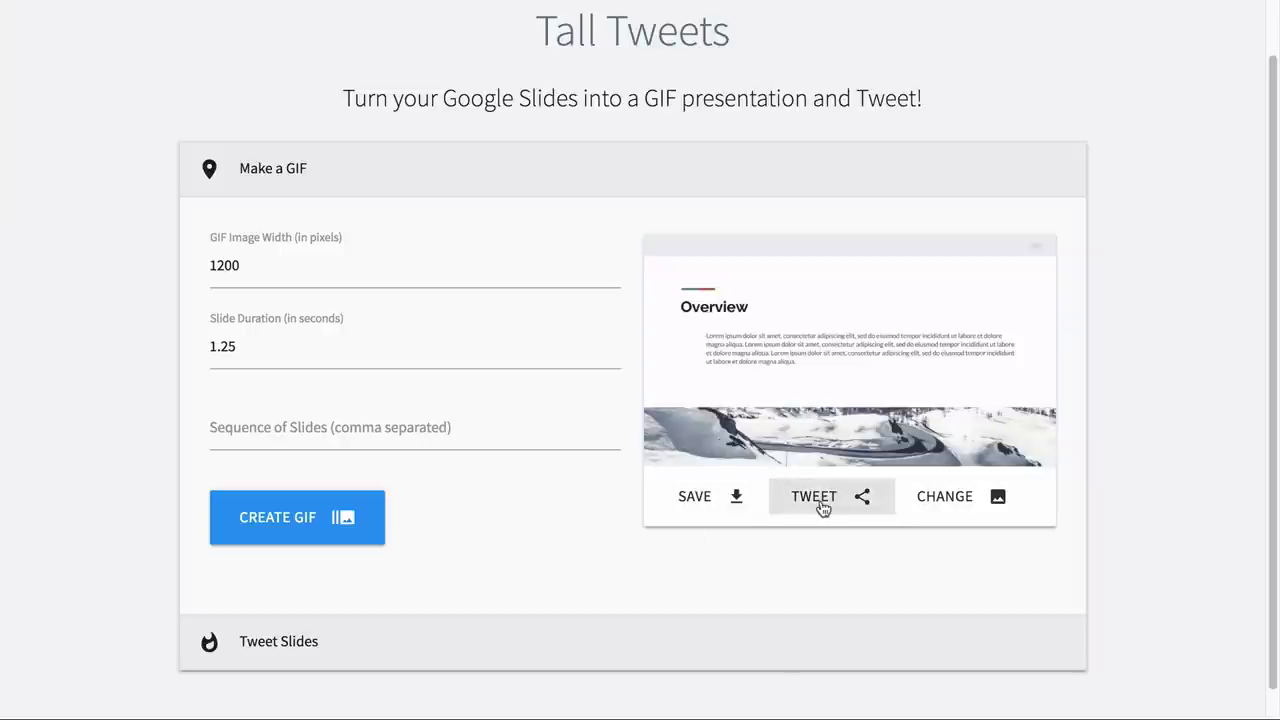
Step: Submit a tweet of the GIF with the text "This is a test tweet. Please ignore!"
{"action": "left_click", "coordinate": [821, 507]}
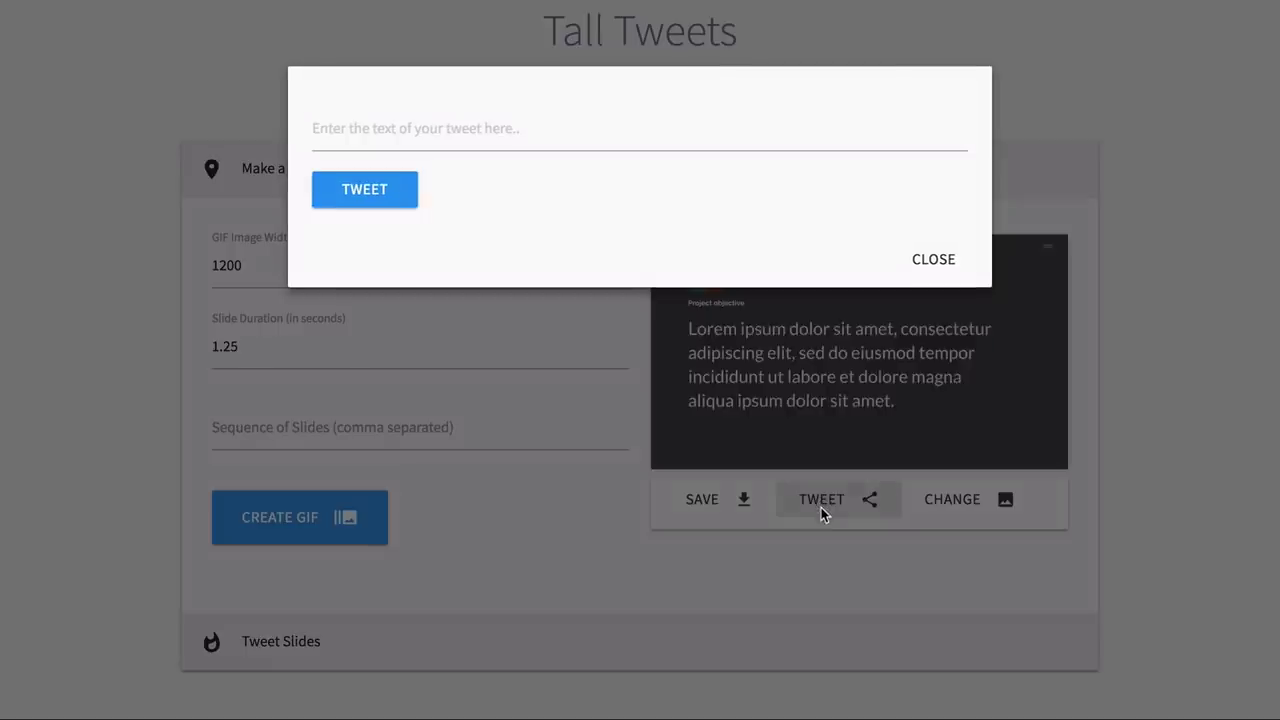
{"action": "type", "text": "This is a test tweet"}
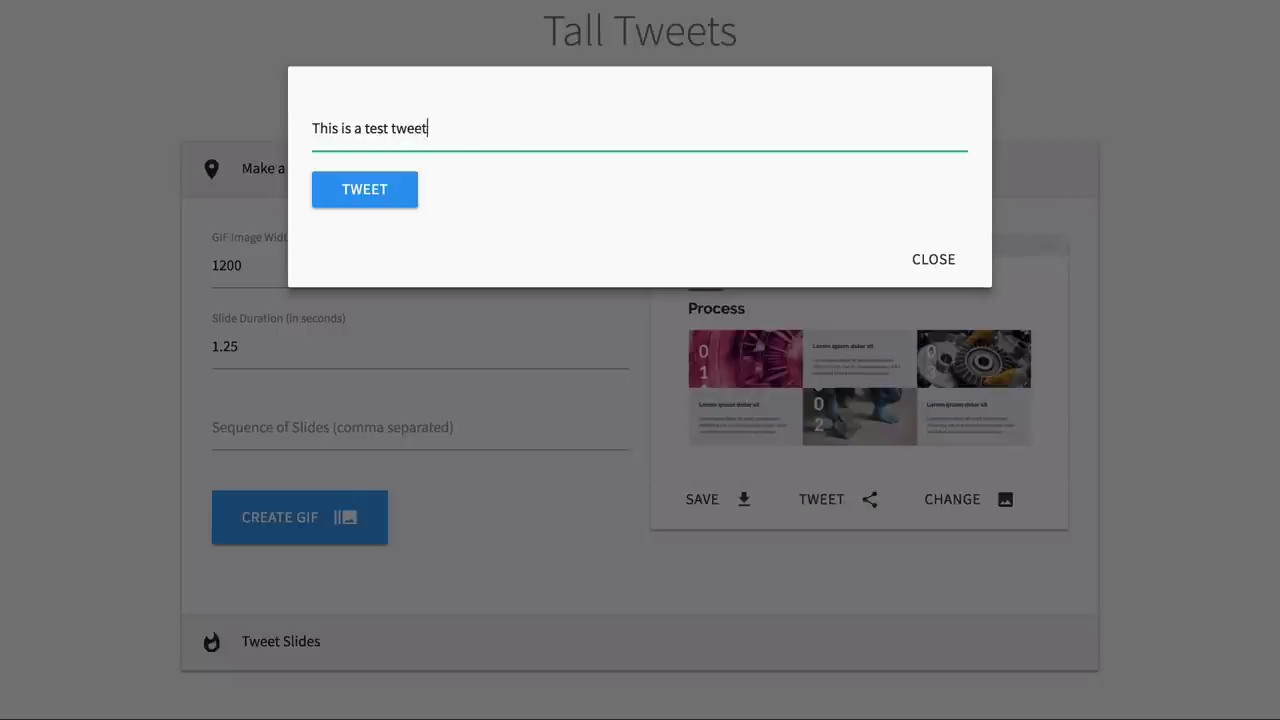
{"action": "type", "text": ". Please ignore!"}
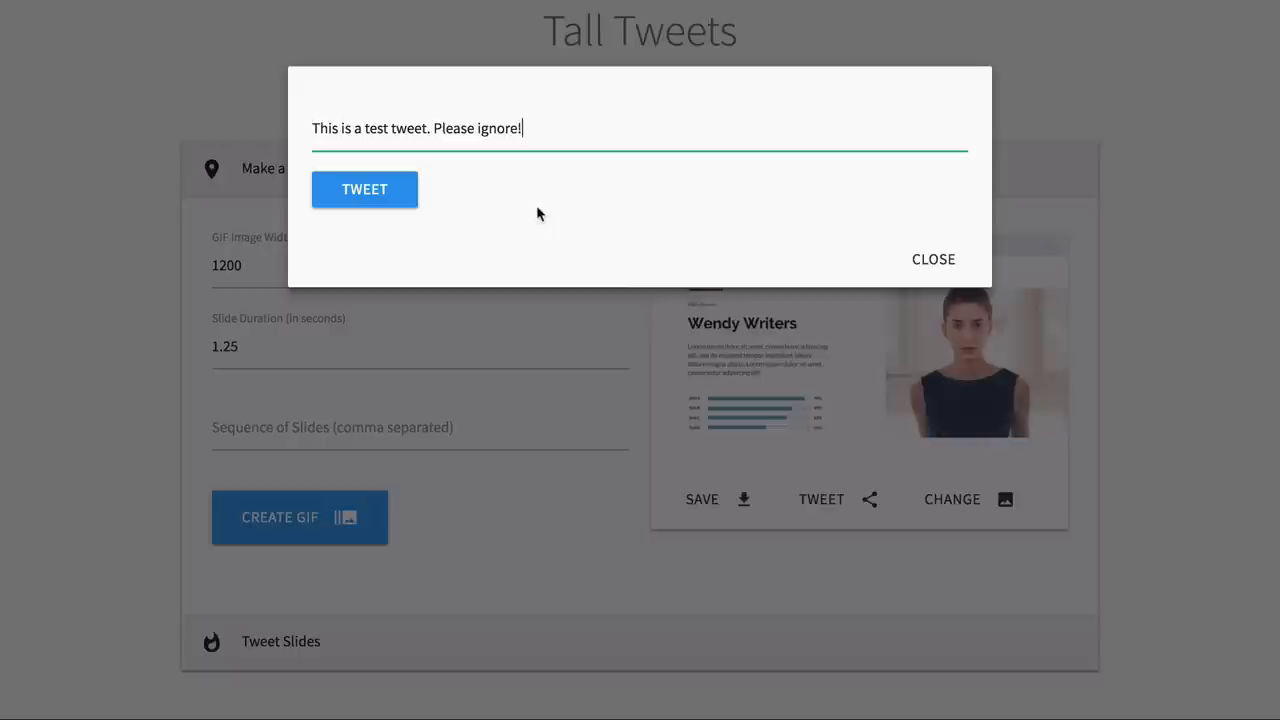
{"action": "left_click", "coordinate": [390, 201]}
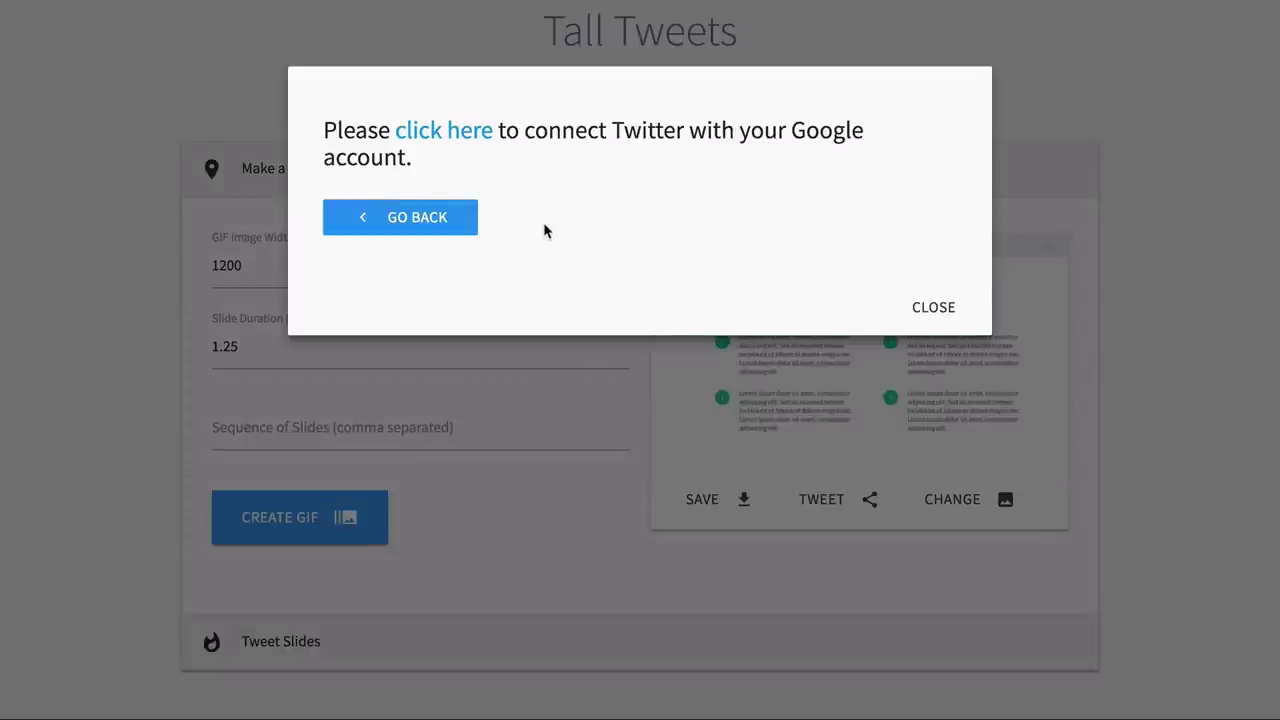
Step: Connect Twitter with the Google account by authorizing the GIF Google Slides app, and return to the tweet form
{"action": "left_click", "coordinate": [470, 150]}
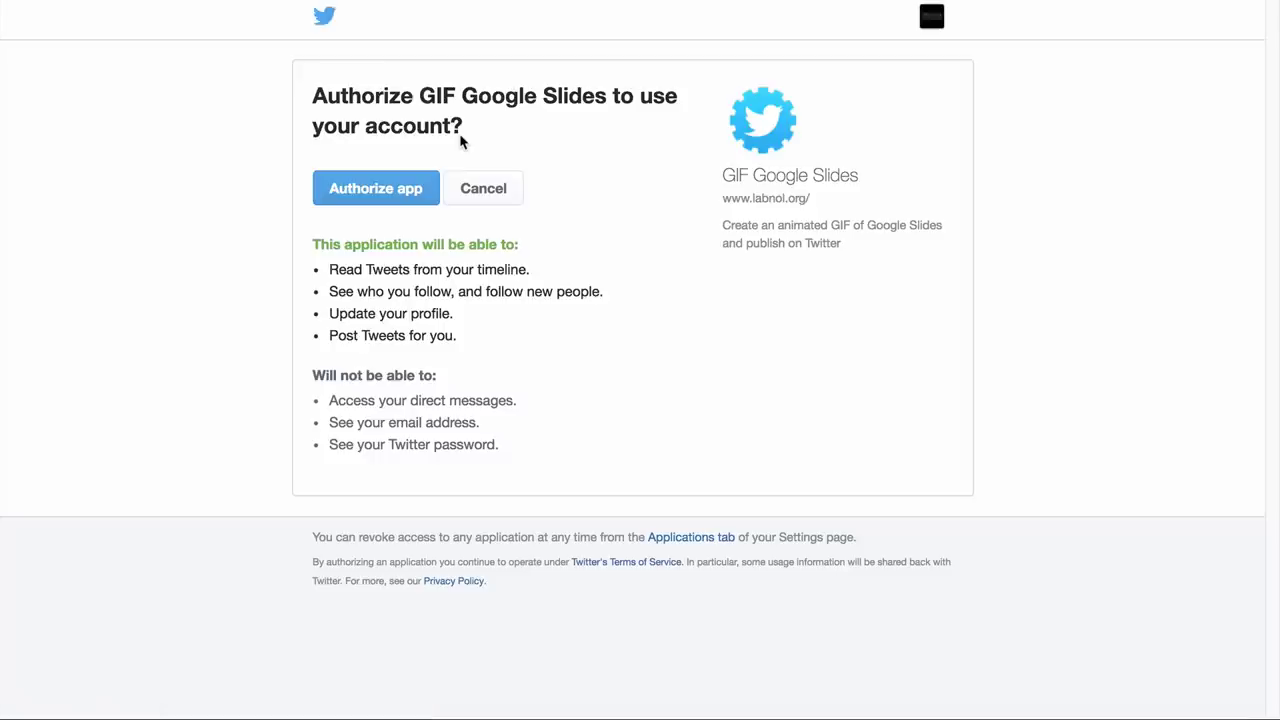
{"action": "left_click", "coordinate": [400, 192]}
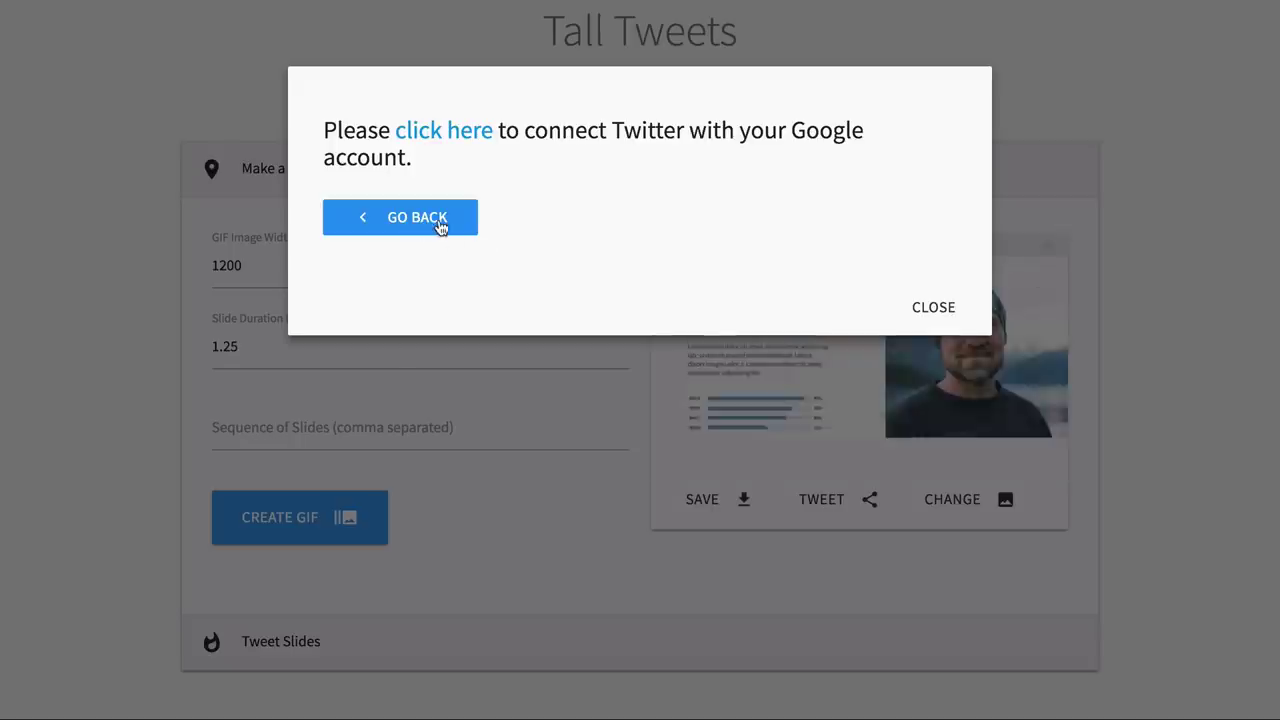
{"action": "left_click", "coordinate": [442, 220]}
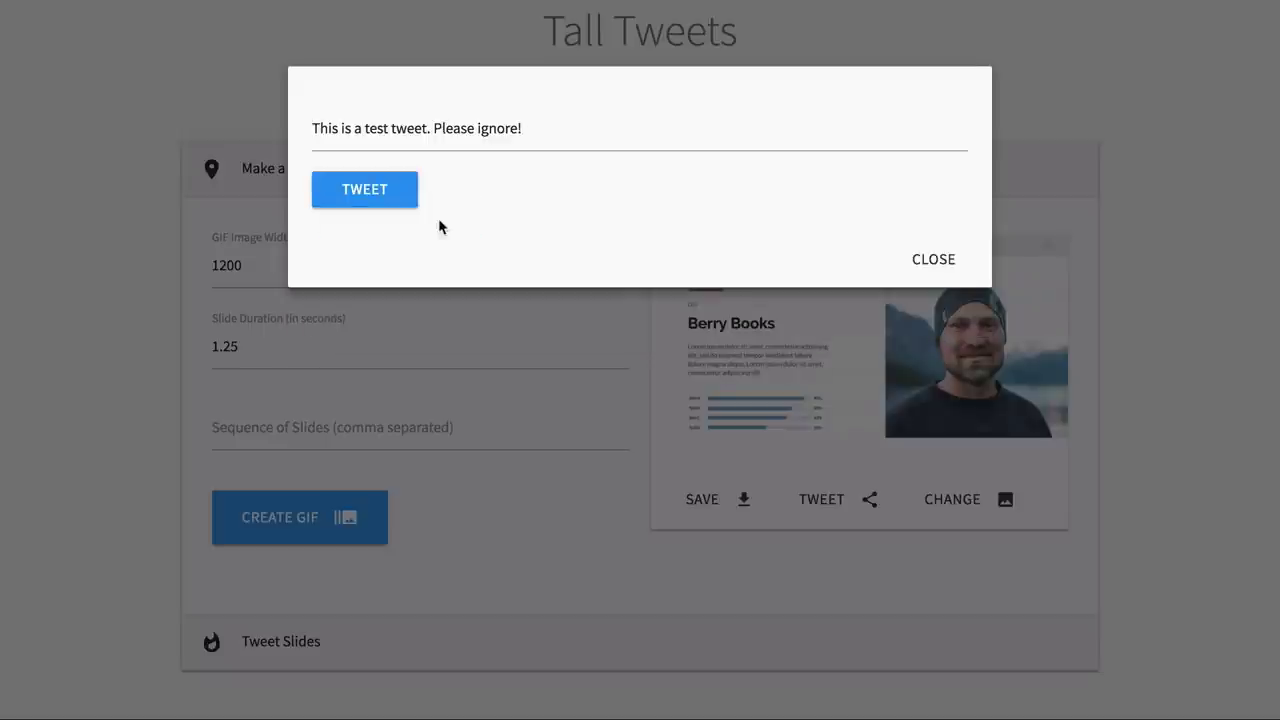
Step: Send the prepared GIF tweet and view the published tweet, closing the tweet dialog when done
{"action": "left_click", "coordinate": [366, 190]}
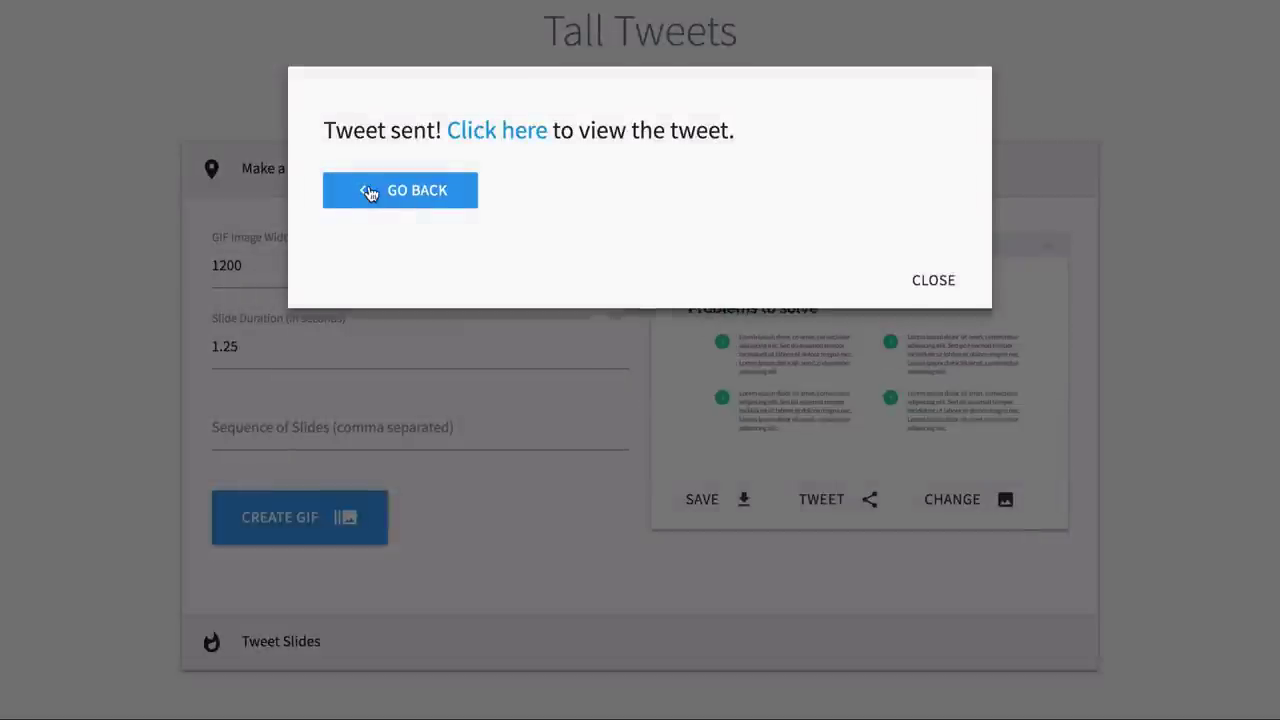
{"action": "left_click", "coordinate": [532, 138]}
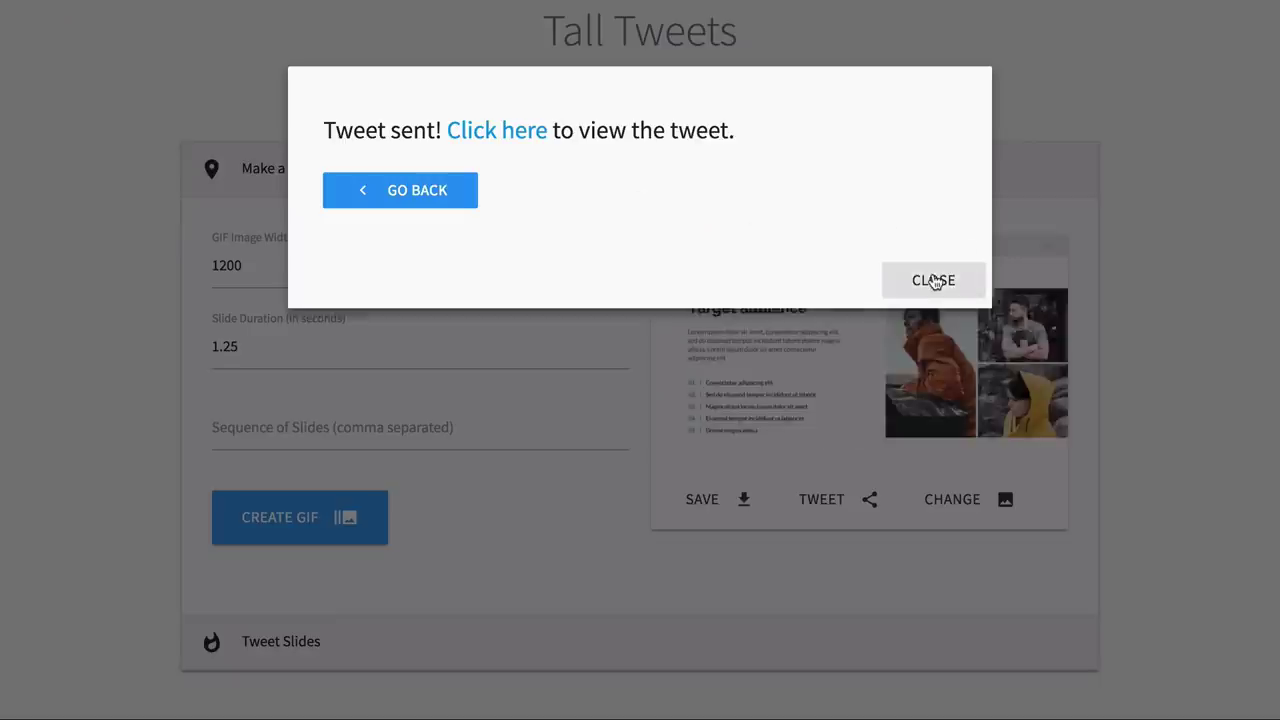
{"action": "left_click", "coordinate": [934, 281]}
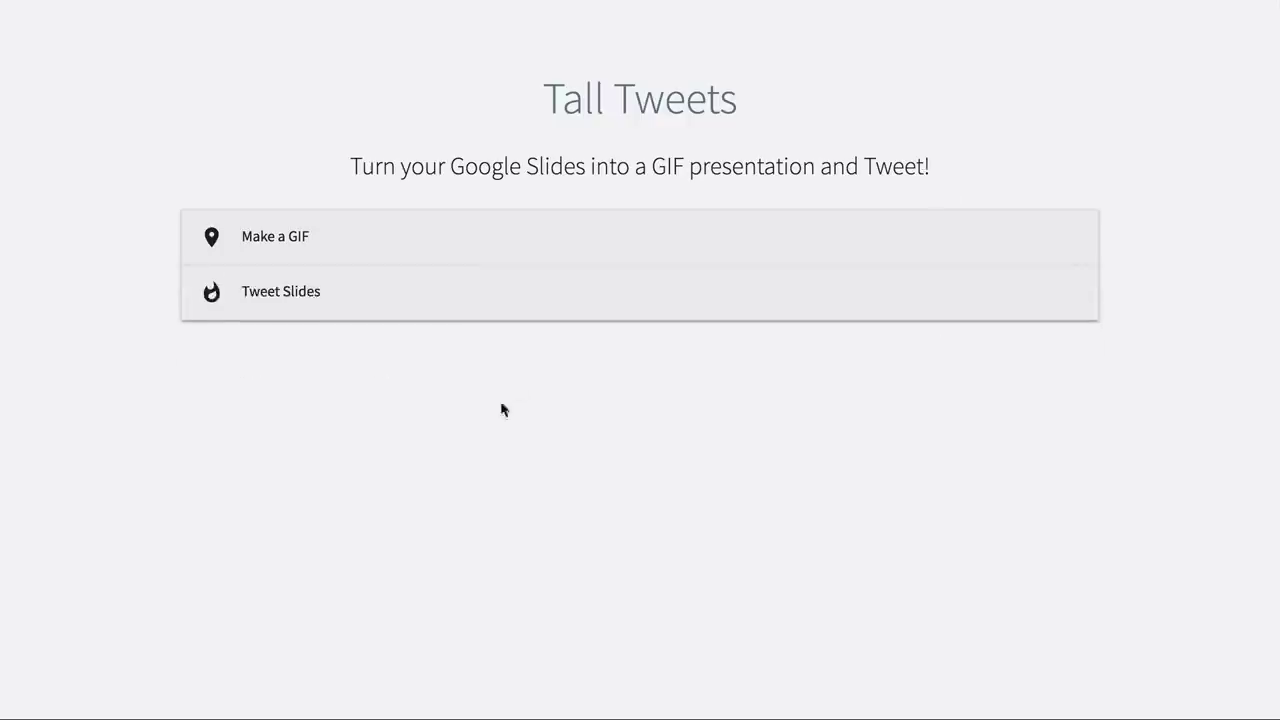
Step: Look through the presentation's individual slides under Tweet Slides and view the Project objective slide enlarged
{"action": "left_click", "coordinate": [512, 302]}
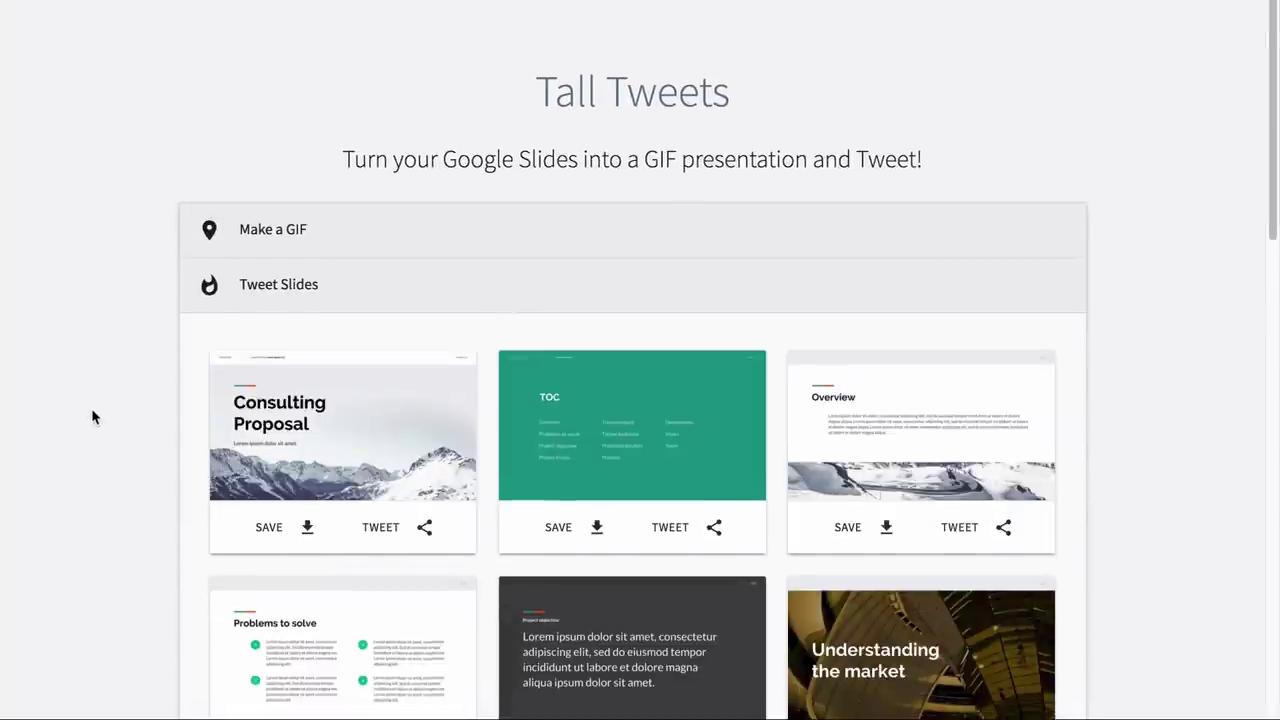
{"action": "scroll", "coordinate": [93, 415], "scroll_direction": "down", "scroll_amount": 3}
{"action": "scroll", "coordinate": [91, 413], "scroll_direction": "down", "scroll_amount": 5}
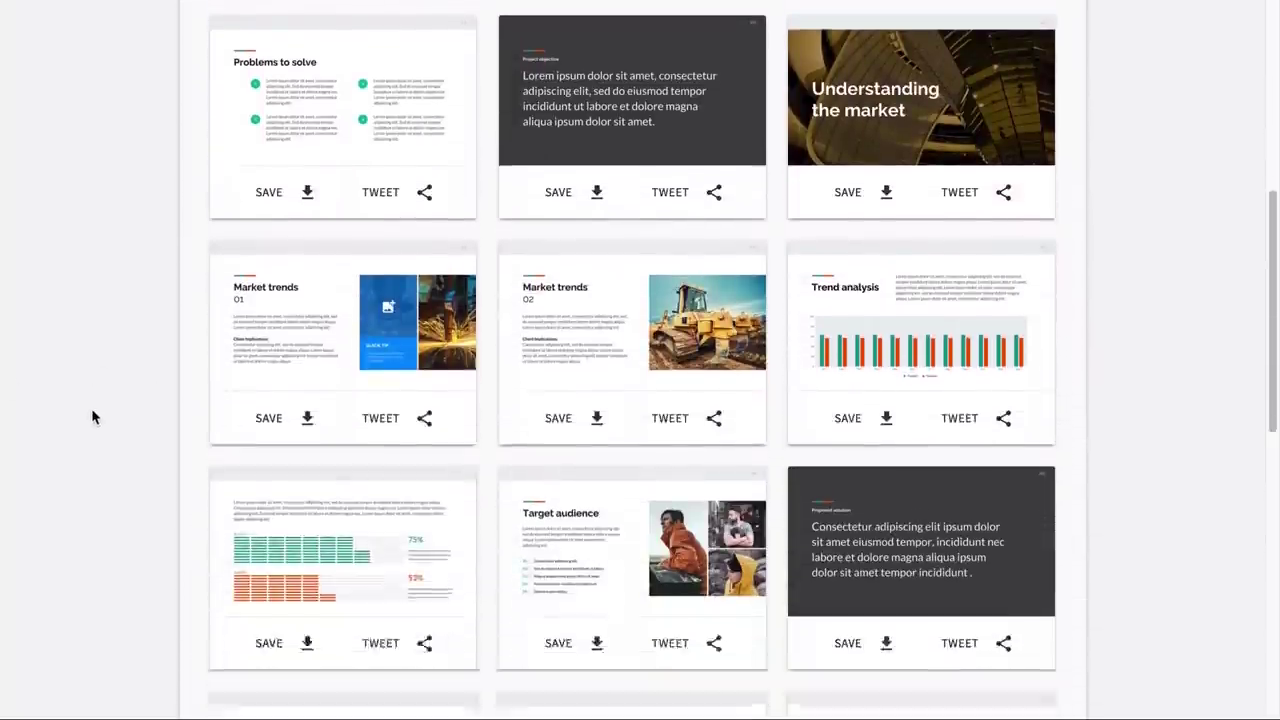
{"action": "scroll", "coordinate": [91, 417], "scroll_direction": "down", "scroll_amount": 7}
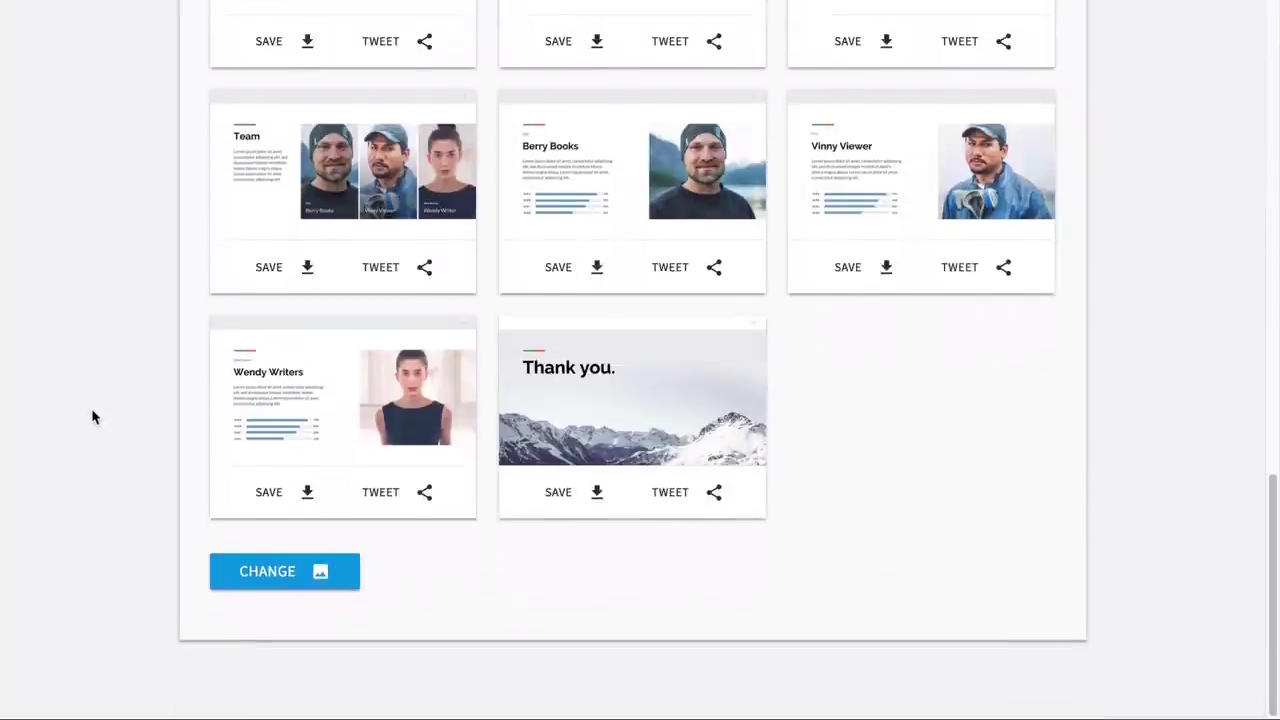
{"action": "scroll", "coordinate": [93, 417], "scroll_direction": "up", "scroll_amount": 10}
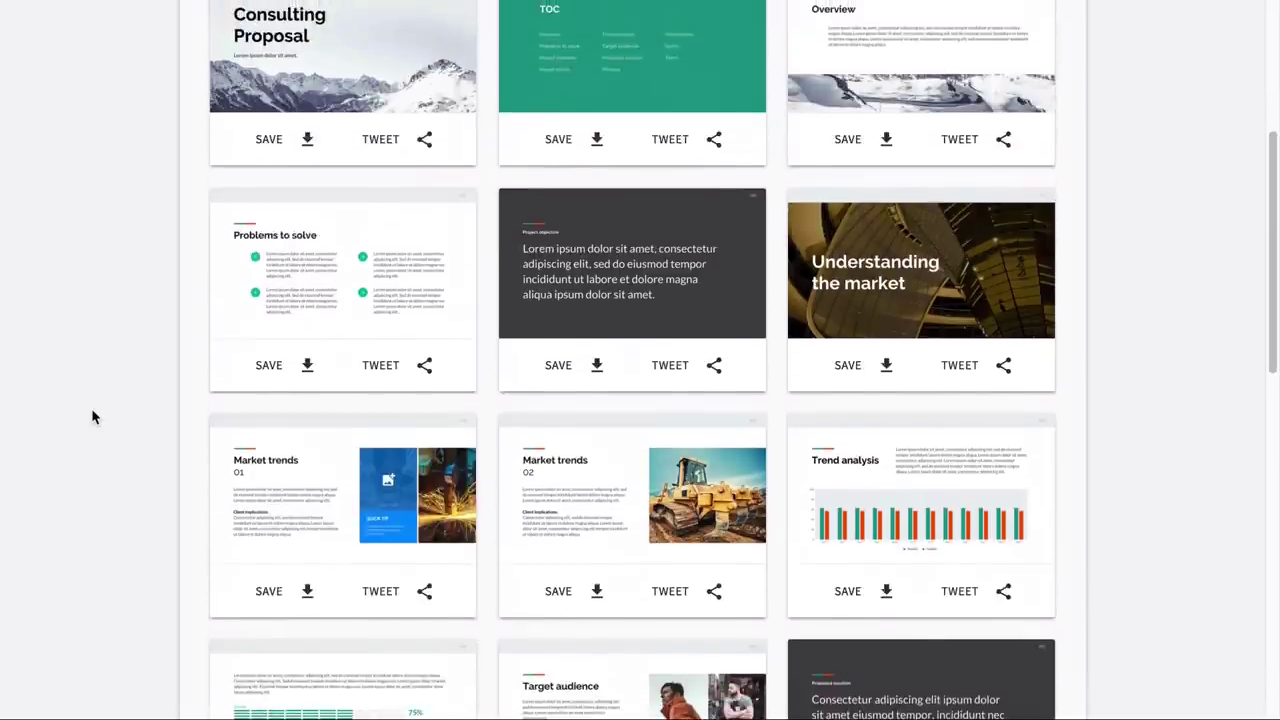
{"action": "scroll", "coordinate": [91, 417], "scroll_direction": "up", "scroll_amount": 1}
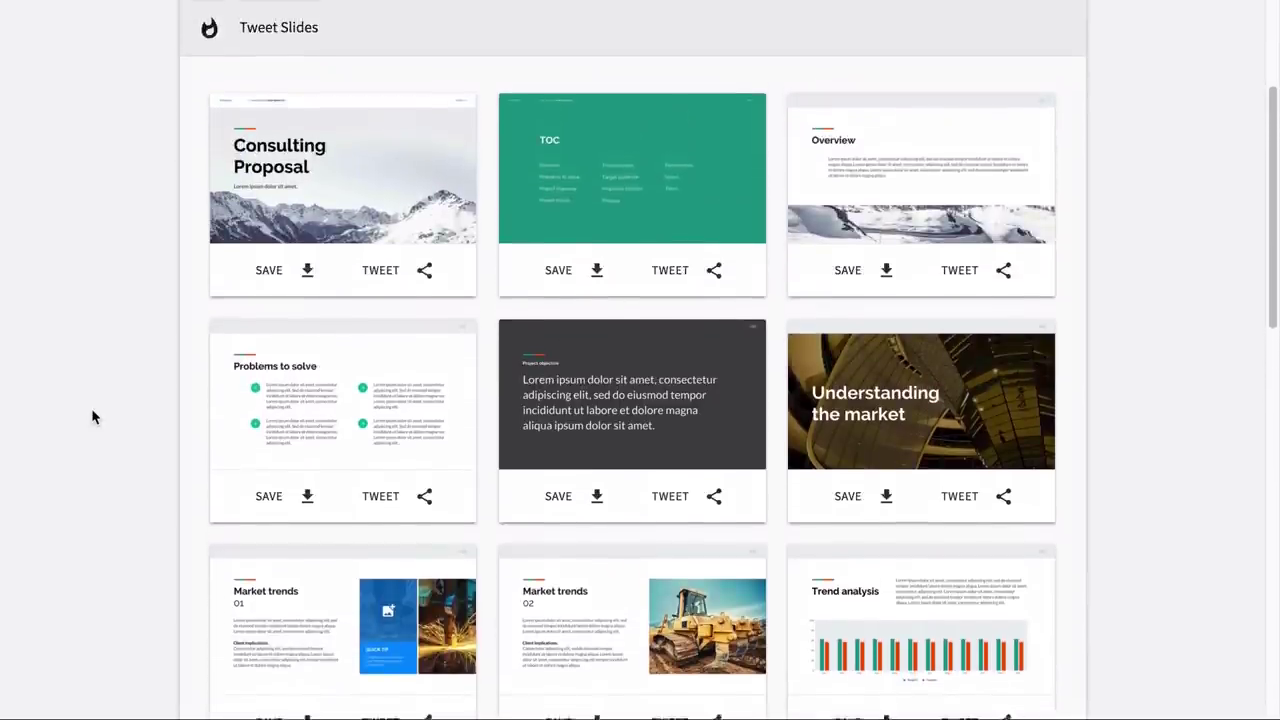
{"action": "scroll", "coordinate": [91, 417], "scroll_direction": "up", "scroll_amount": 1}
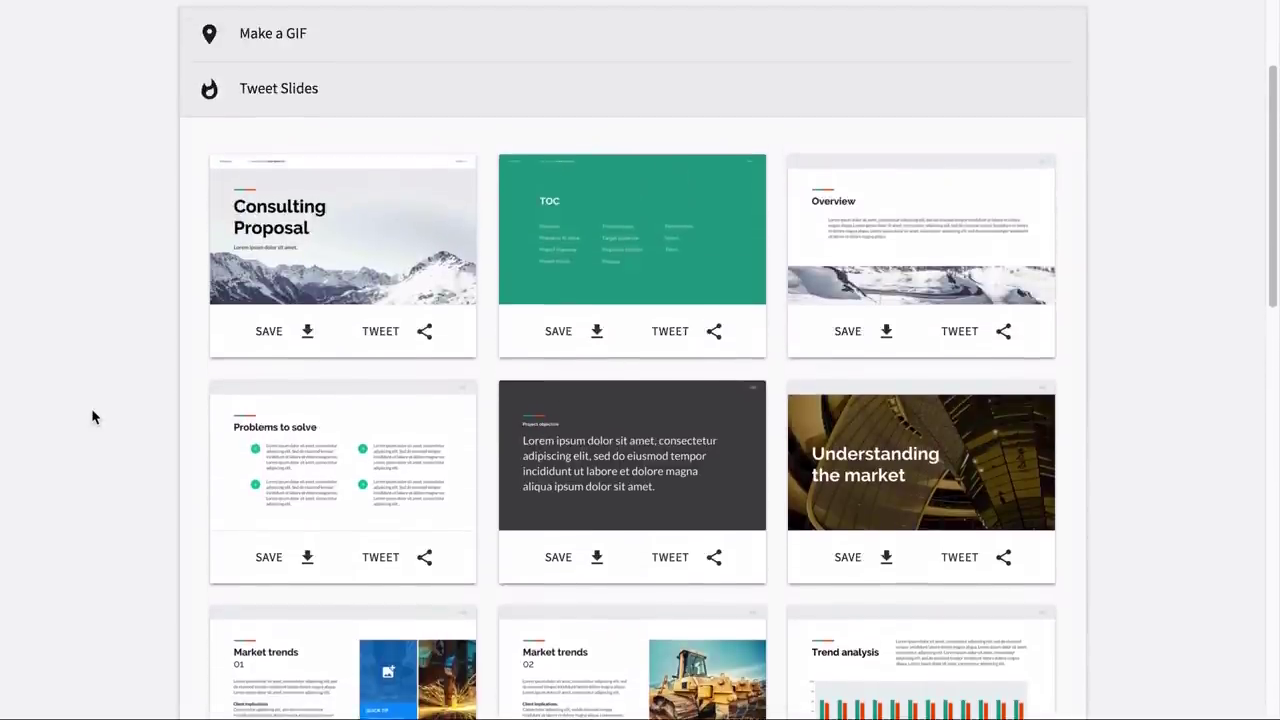
{"action": "left_click", "coordinate": [700, 474]}
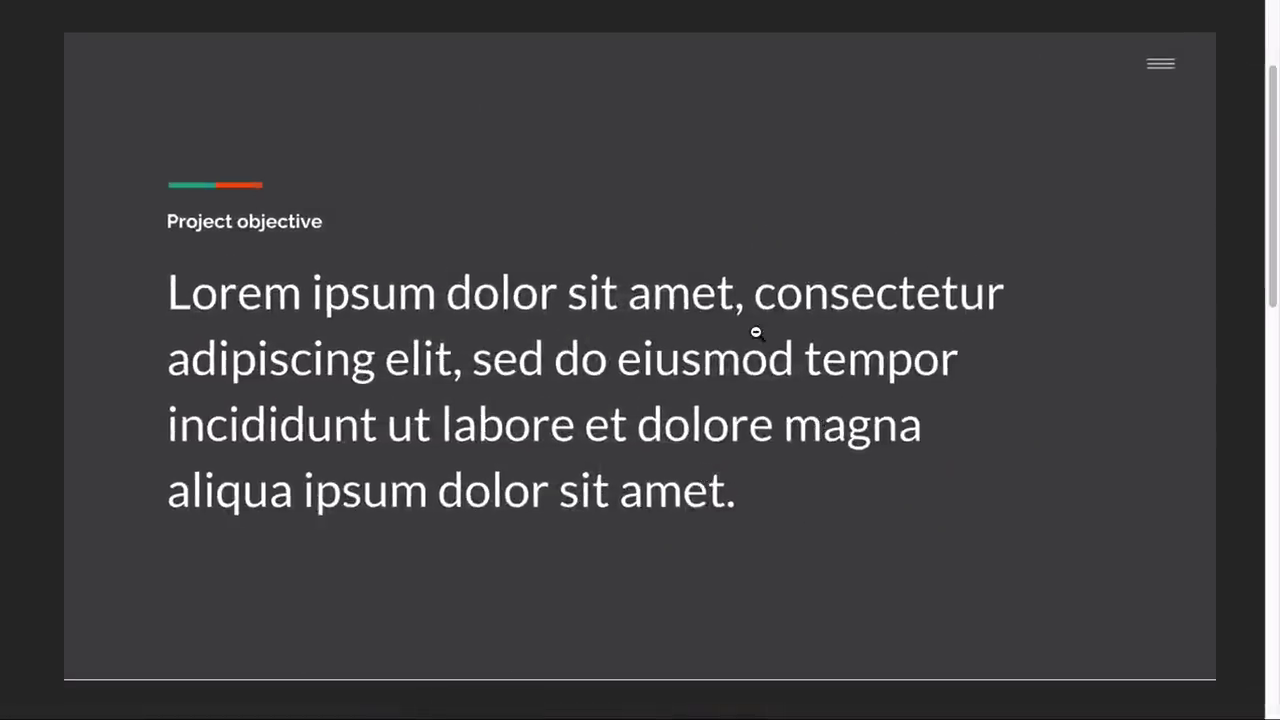
{"action": "left_click", "coordinate": [757, 333]}
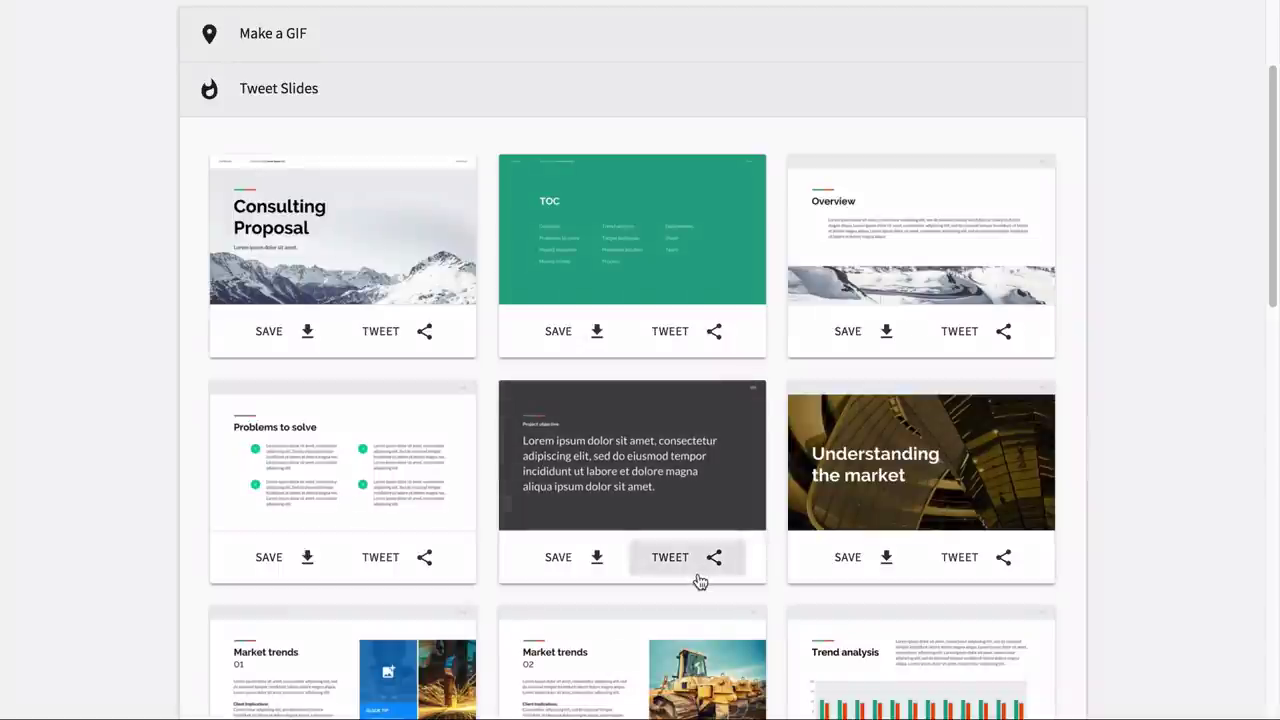
Step: Tweet the Project objective slide with the text "This is a test tweet. Please ignore!"
{"action": "left_click", "coordinate": [697, 563]}
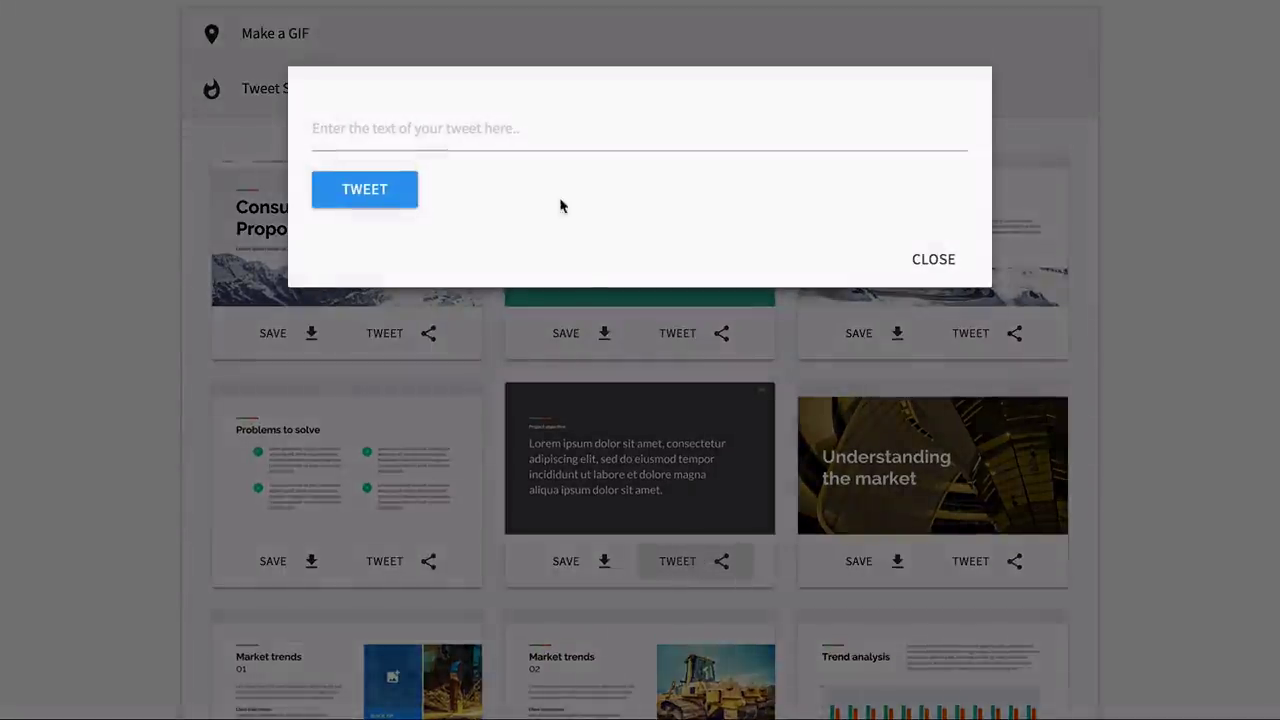
{"action": "left_click", "coordinate": [543, 134]}
{"action": "type", "text": "This is a test tweet. Please ignore!"}
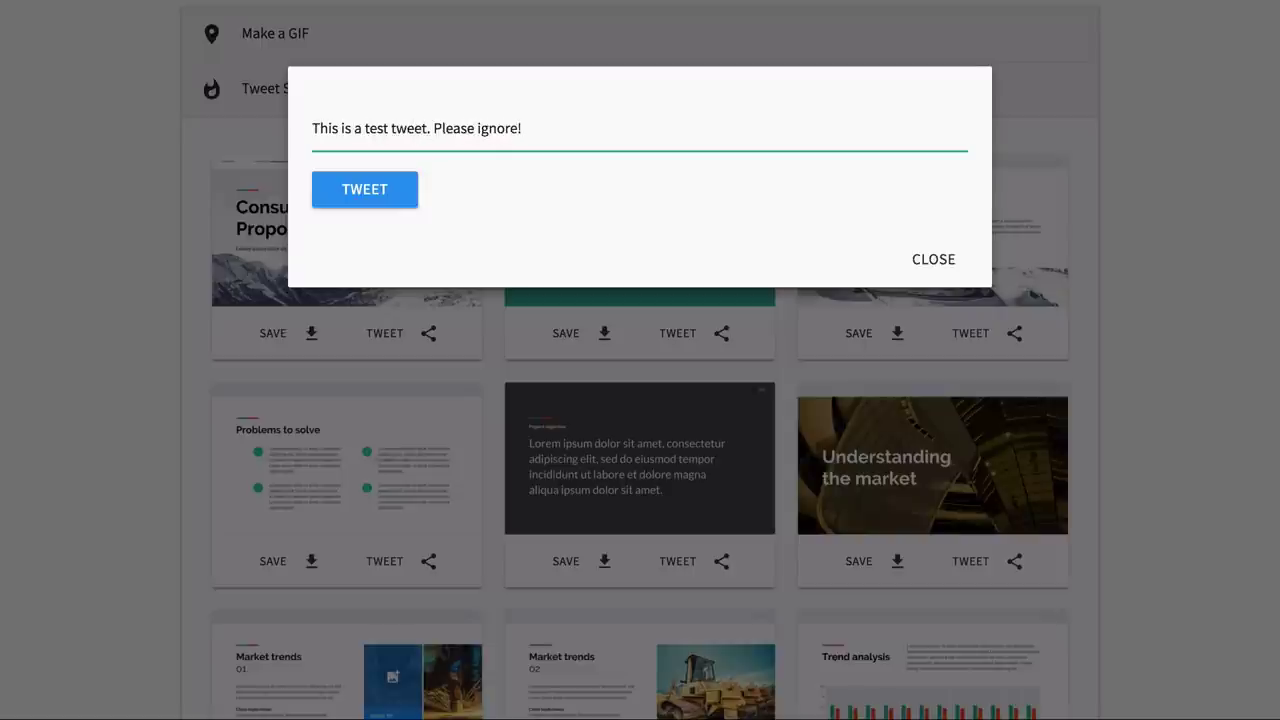
{"action": "left_click", "coordinate": [373, 191]}
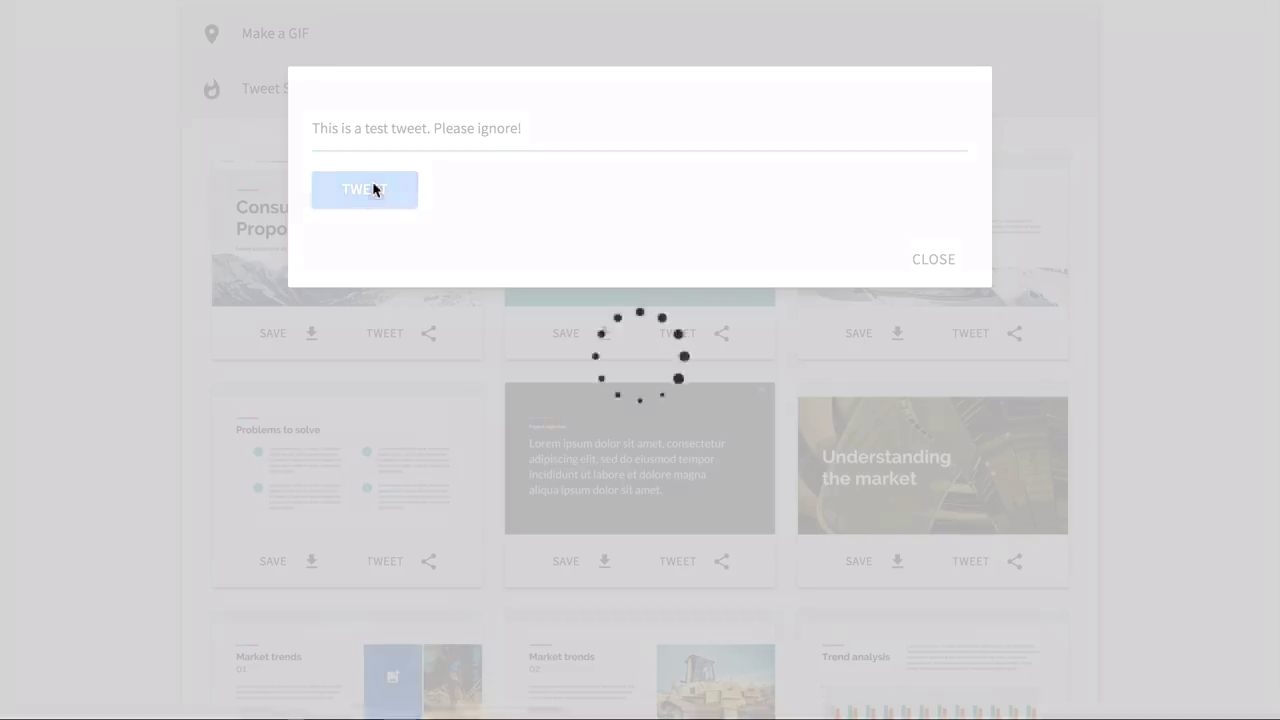